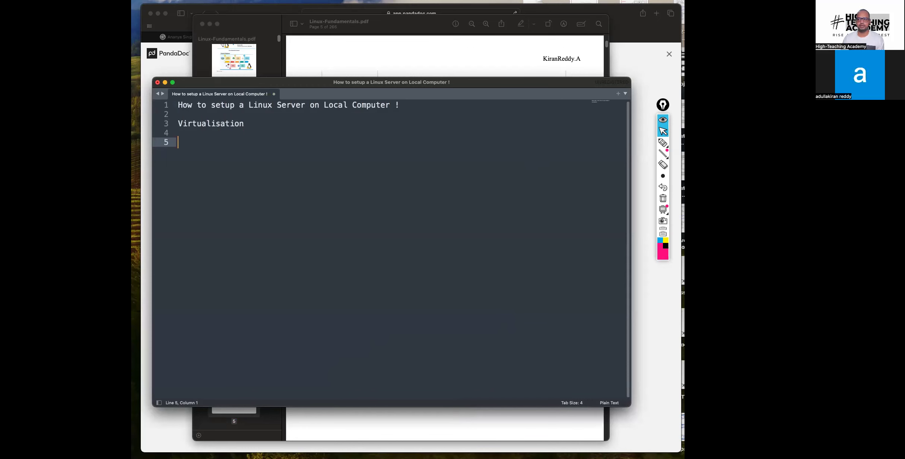
Step: Switch to the Safari browser and search Google for "virtualisation" in a new tab
left_click(656, 14)
left_click(656, 14)
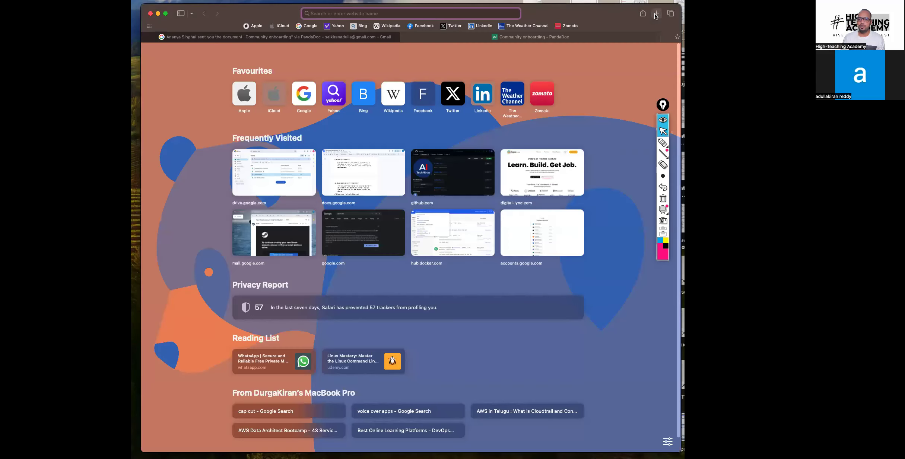
type("virtua")
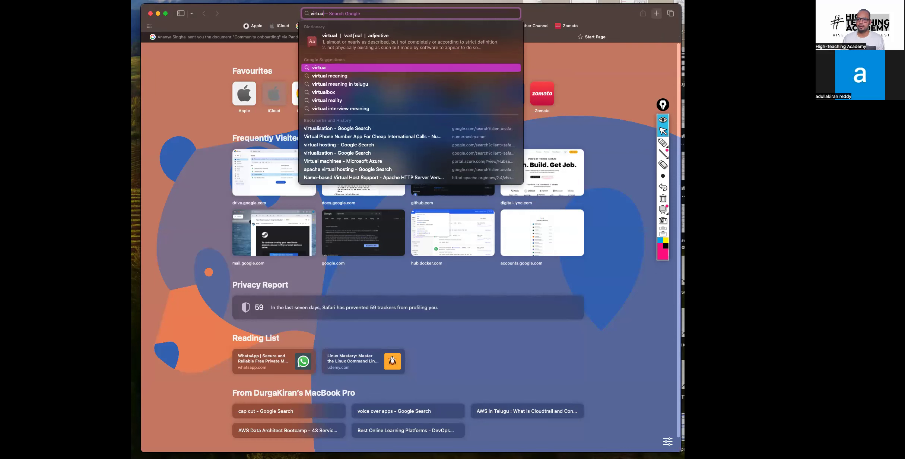
type("lisation")
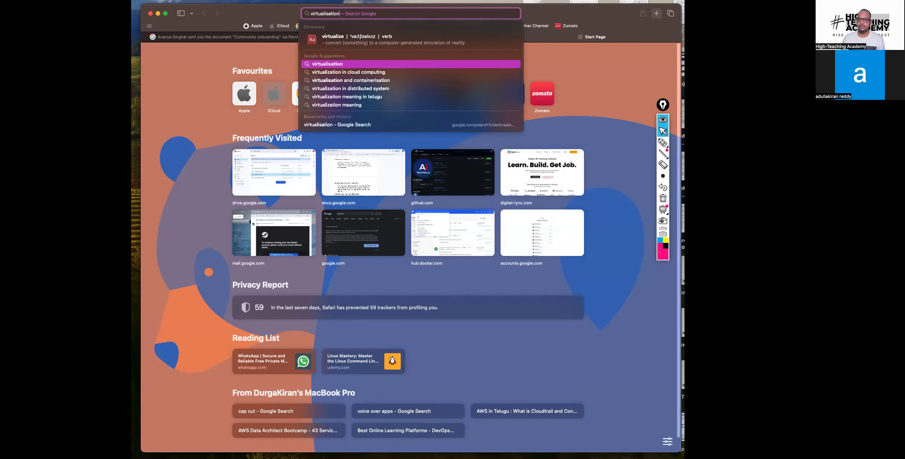
key("Return")
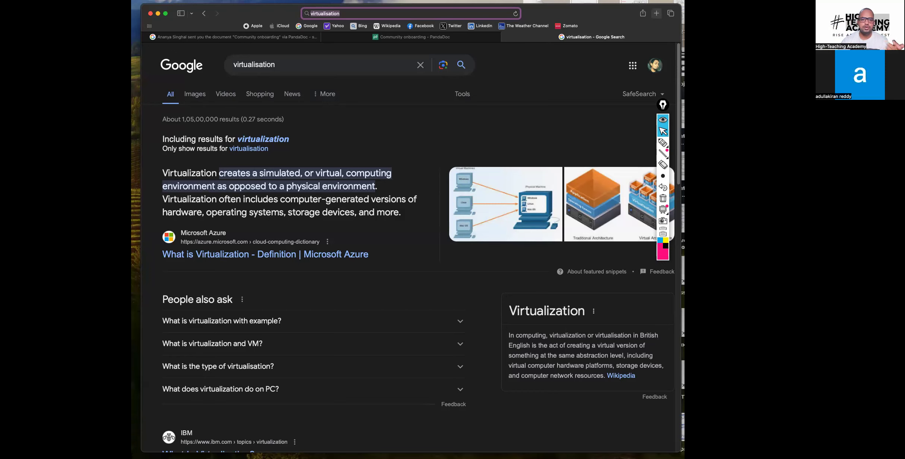
Step: Handwrite a pink pen note with a slanted line and a bracketed "VM" below it over the People also ask questions
left_click(663, 142)
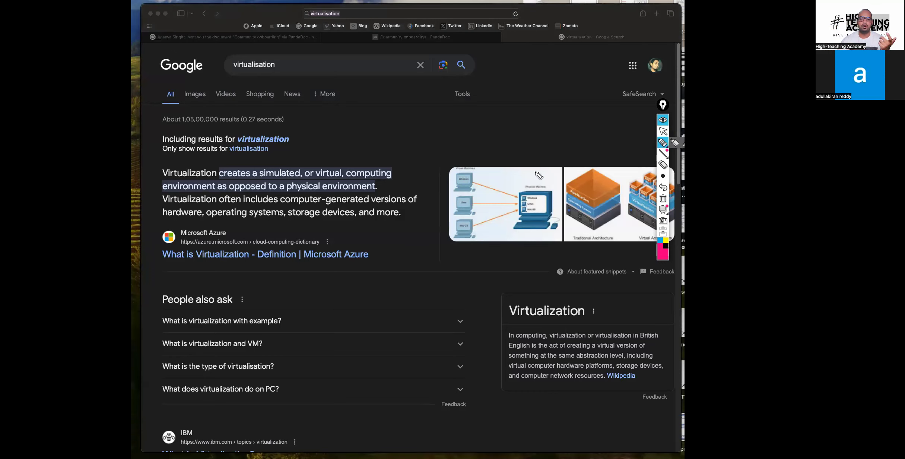
mouse_move(333, 306)
left_mouse_down()
mouse_move(355, 297)
mouse_move(348, 285)
left_mouse_up()
mouse_move(327, 324)
left_mouse_down()
mouse_move(382, 291)
mouse_move(347, 342)
mouse_move(373, 325)
mouse_move(377, 332)
mouse_move(365, 314)
left_mouse_up()
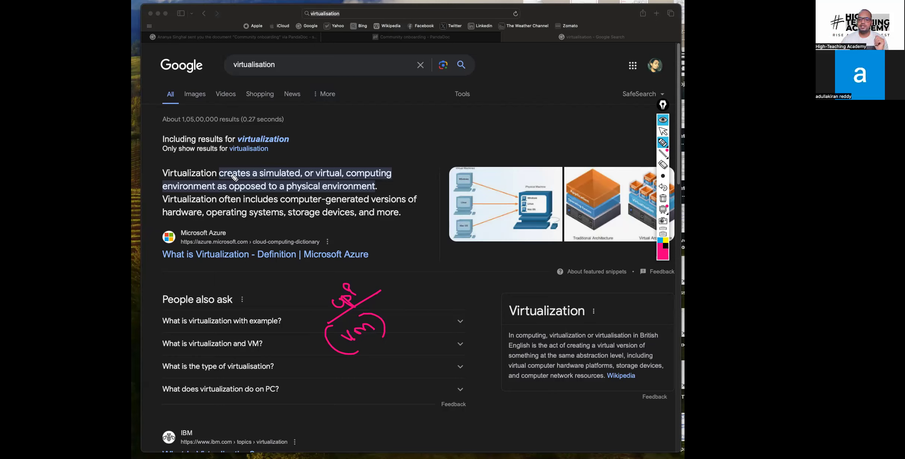
Step: Underline the first sentence of the virtualization definition and box "virtual, computing" and "physical environment" in pink
left_click_drag(223, 181, 340, 181)
left_click_drag(347, 182, 391, 180)
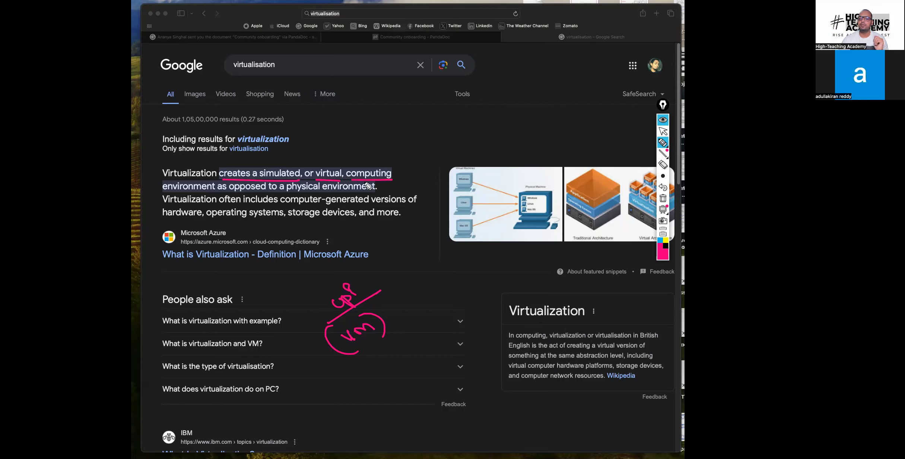
left_click_drag(163, 194, 216, 193)
left_click_drag(294, 193, 376, 194)
mouse_move(316, 187)
left_mouse_down()
mouse_move(404, 160)
mouse_move(402, 180)
mouse_move(388, 177)
left_mouse_up()
left_click_drag(305, 180, 407, 182)
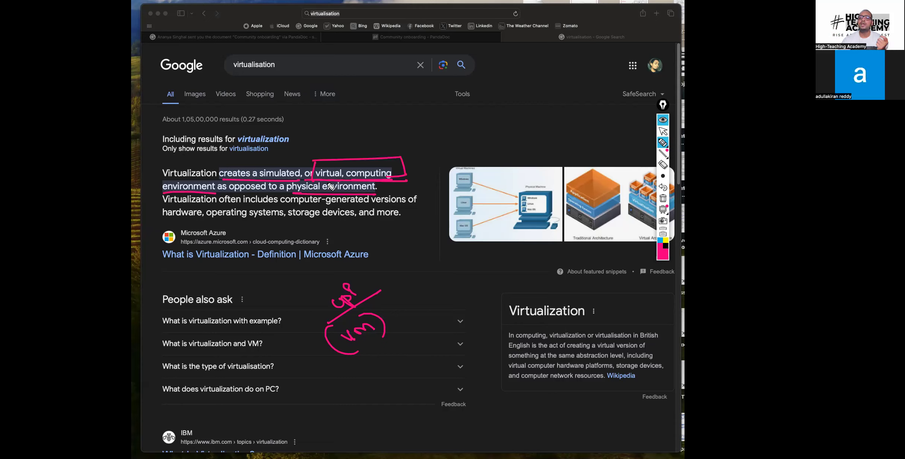
mouse_move(286, 181)
left_mouse_down()
mouse_move(288, 195)
mouse_move(382, 196)
left_mouse_up()
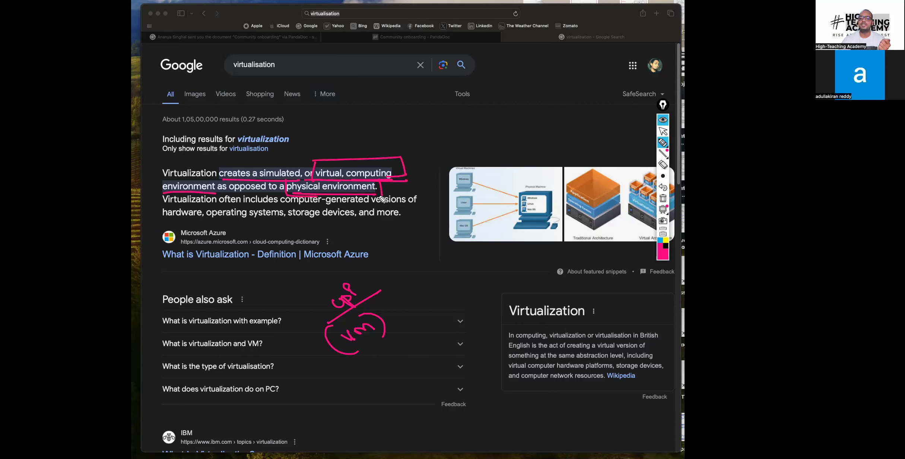
Step: Underline the definition's second sentence about computer-generated versions of hardware, operating systems and storage devices
left_click_drag(168, 206, 418, 203)
left_click_drag(160, 224, 347, 223)
left_click(212, 225)
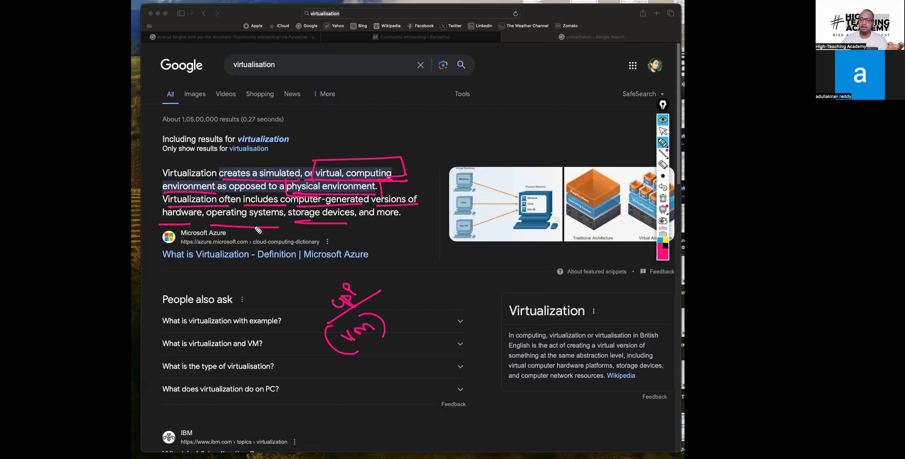
Step: Handwrite an underlined "How" above the result images, with a lead-in line and an arrow pointing at it
mouse_move(423, 161)
left_mouse_down()
mouse_move(478, 146)
mouse_move(488, 129)
left_mouse_up()
left_click_drag(461, 158, 501, 140)
mouse_move(486, 153)
left_mouse_down()
mouse_move(499, 166)
mouse_move(502, 153)
left_mouse_up()
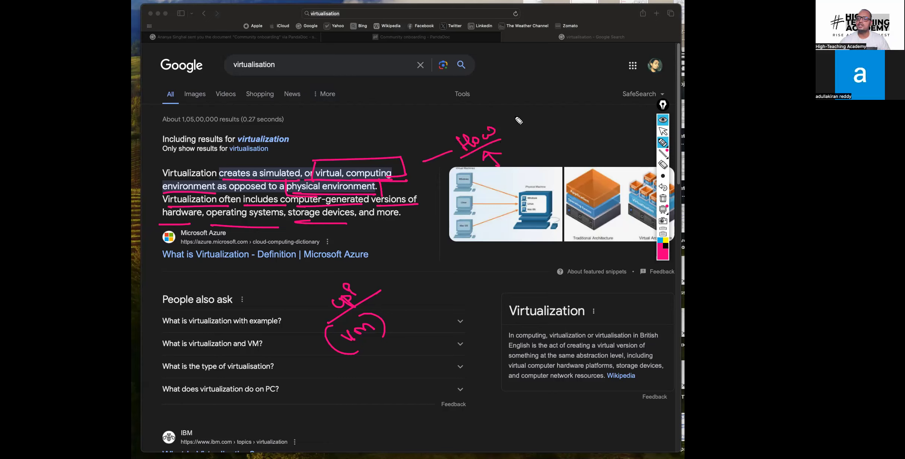
Step: Search Google for "hypervisor" in a new tab and clear all pen annotations from the screen
left_click(663, 130)
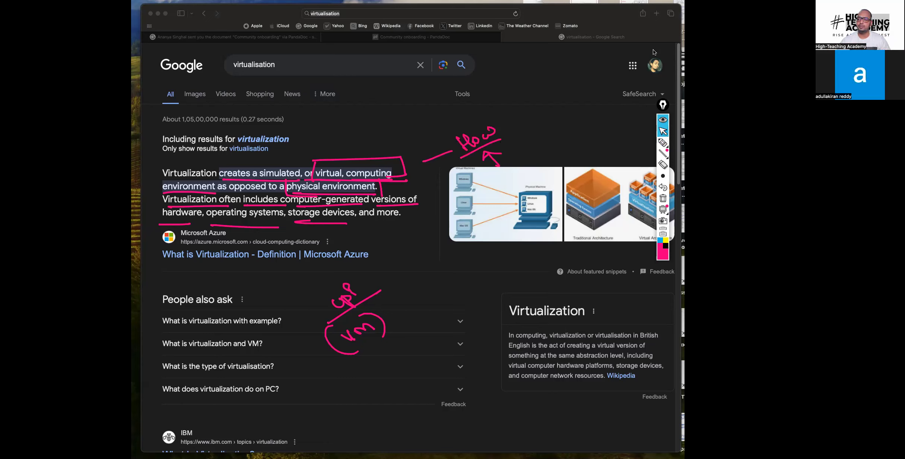
left_click(659, 14)
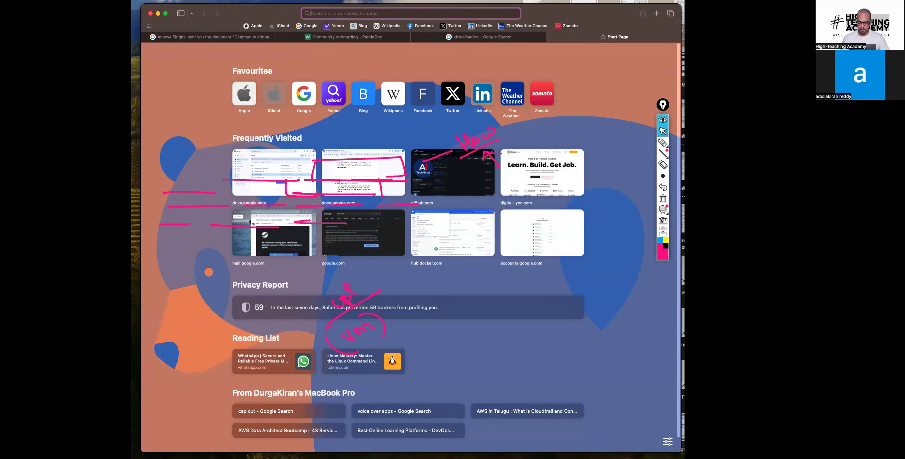
type("hypervisor - Google Search")
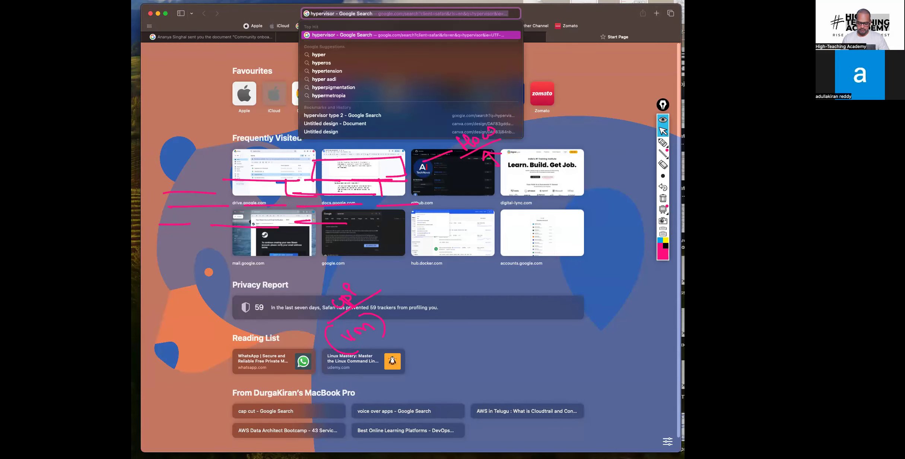
key("Return")
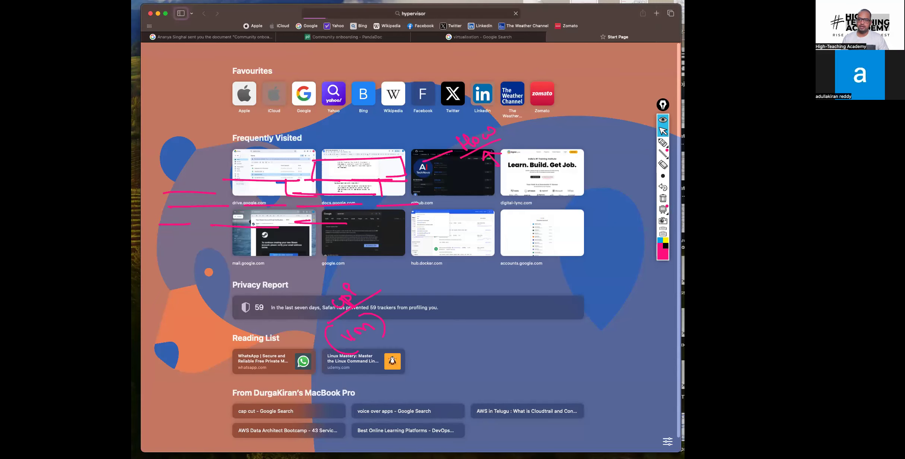
left_click(664, 198)
Step: Examine the hypervisor definition, highlighting the passages on running virtual machines and on allocating physical computing resources
left_click(242, 137)
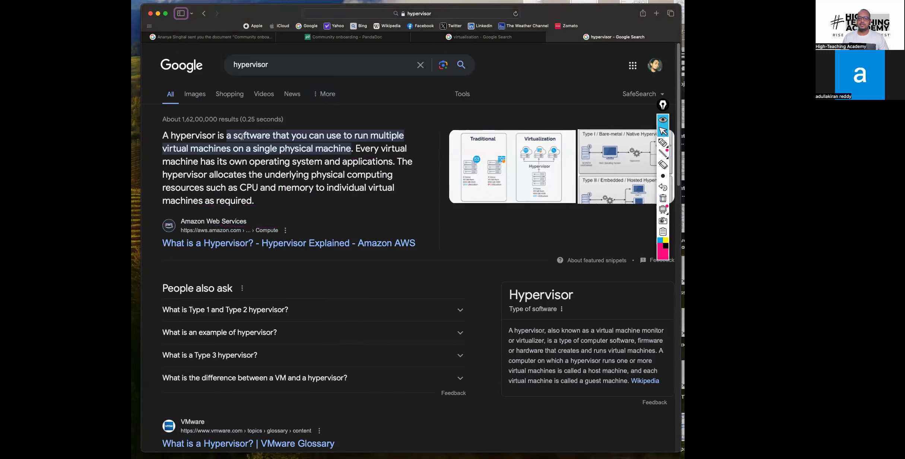
left_click_drag(172, 137, 351, 148)
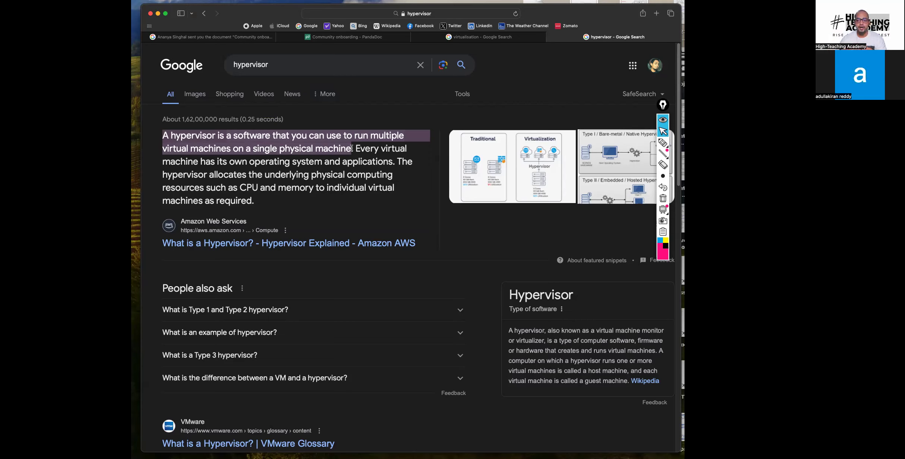
left_click(351, 149)
left_click_drag(356, 148, 223, 183)
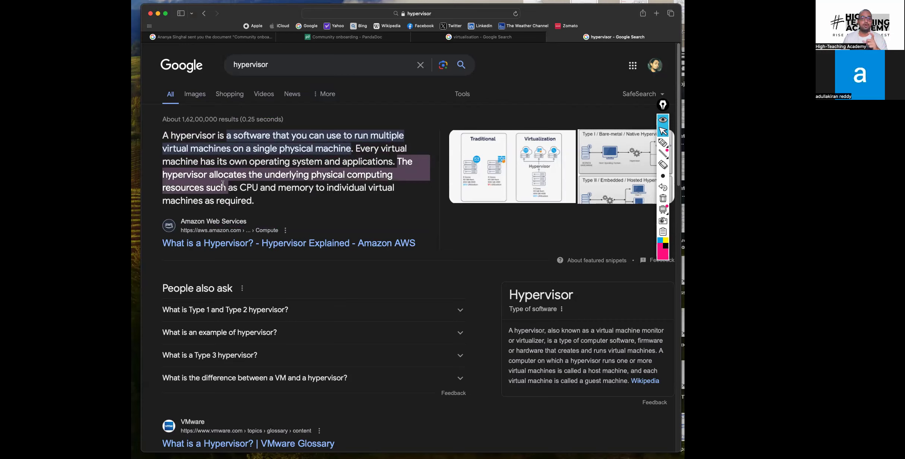
left_click(224, 183)
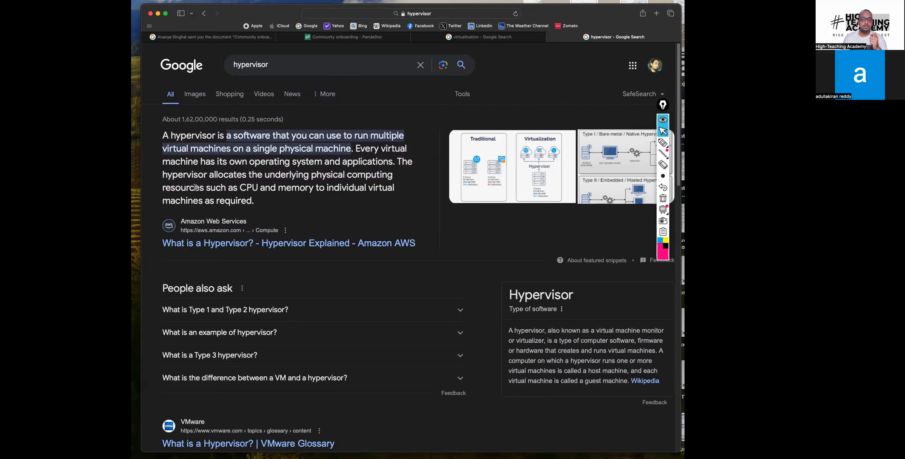
left_click_drag(238, 185, 280, 200)
left_click(280, 201)
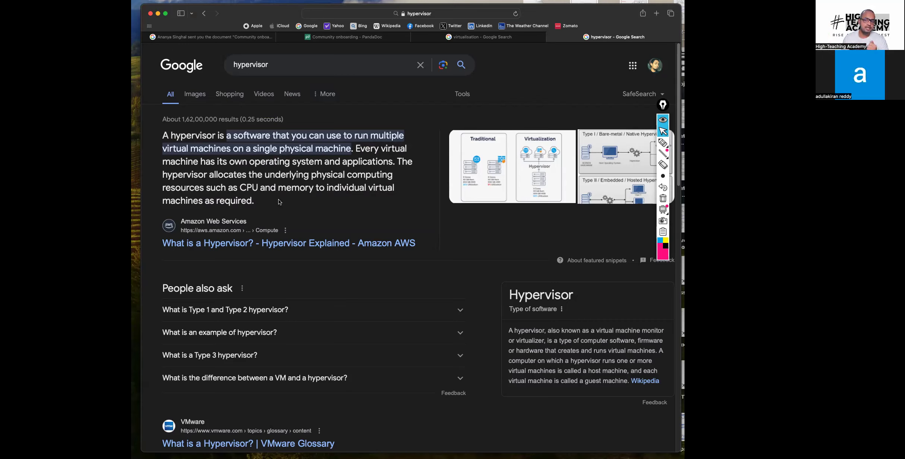
left_click_drag(170, 133, 215, 135)
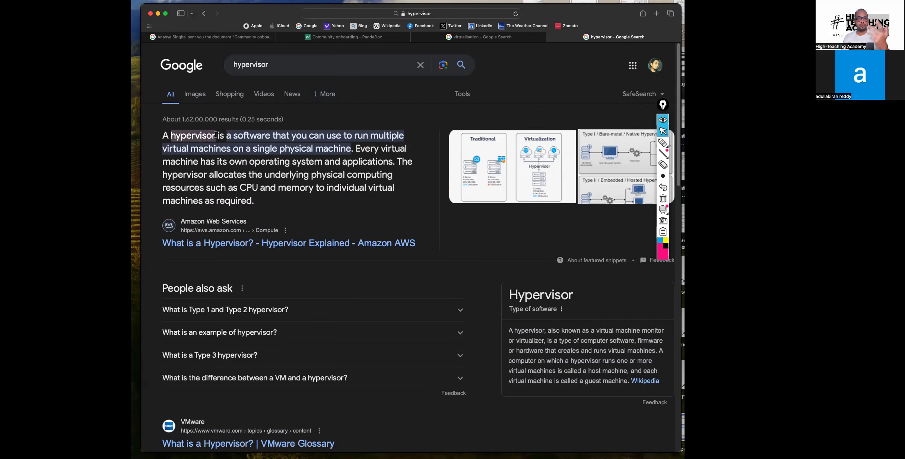
left_click(501, 98)
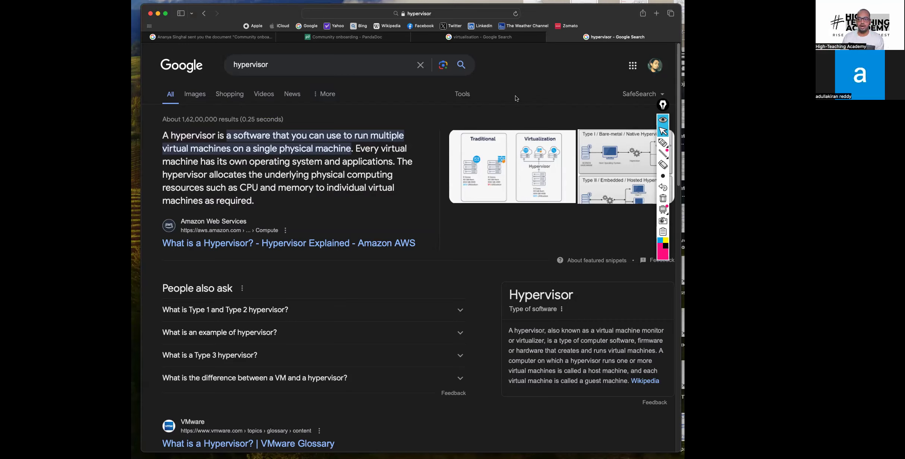
Step: Open virtualbox.org in a new tab and go to its Download VirtualBox page
left_click(658, 13)
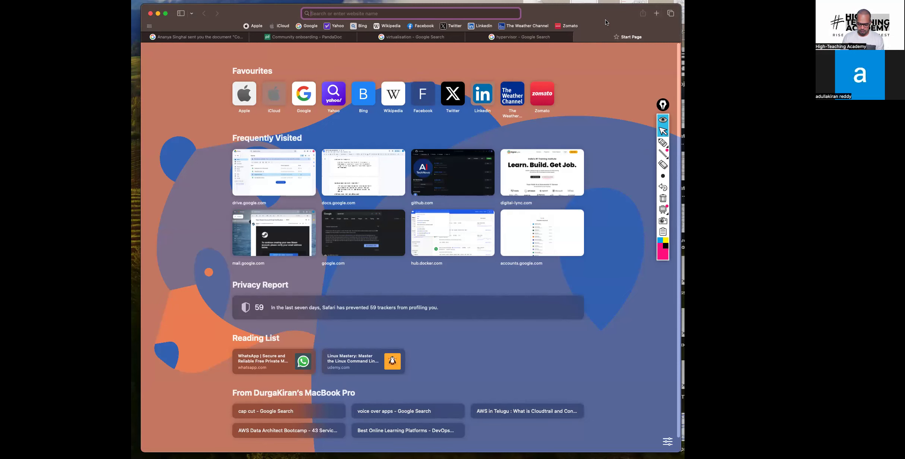
type("virtusl")
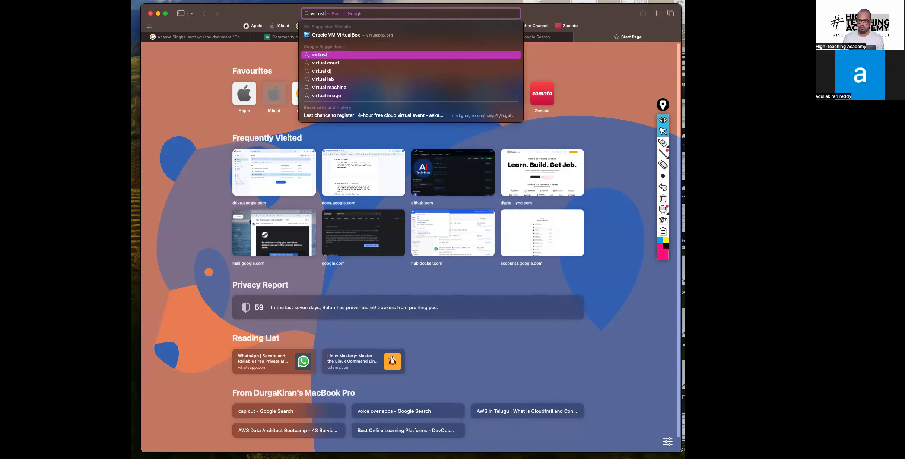
key("Up")
key("Return")
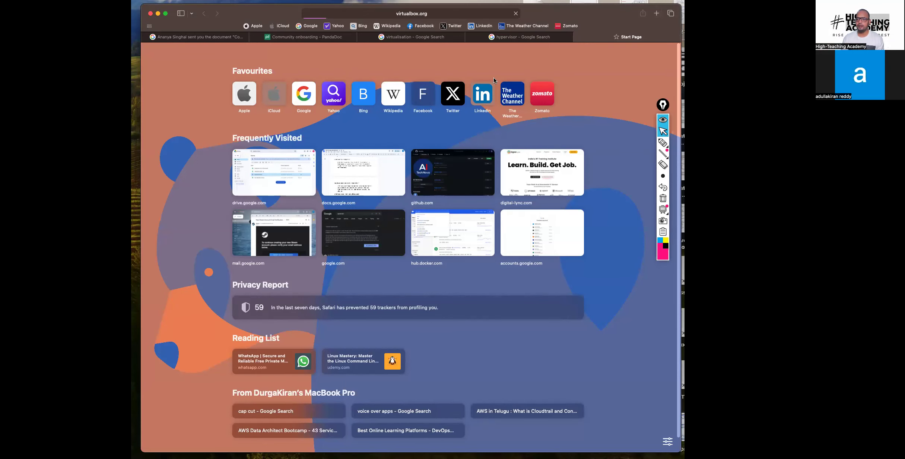
left_click(164, 142)
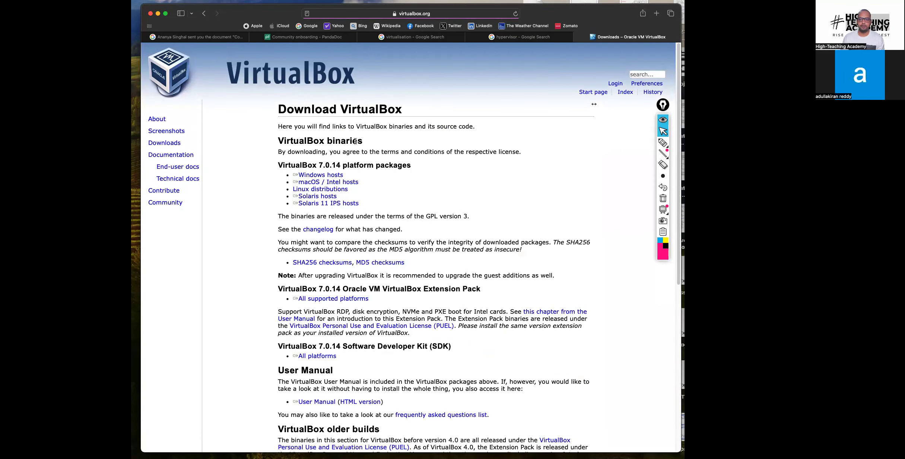
Step: Search Google for "vm ware" in a new tab, view the IBM Cloud for VMware result and return to the results
left_click(656, 13)
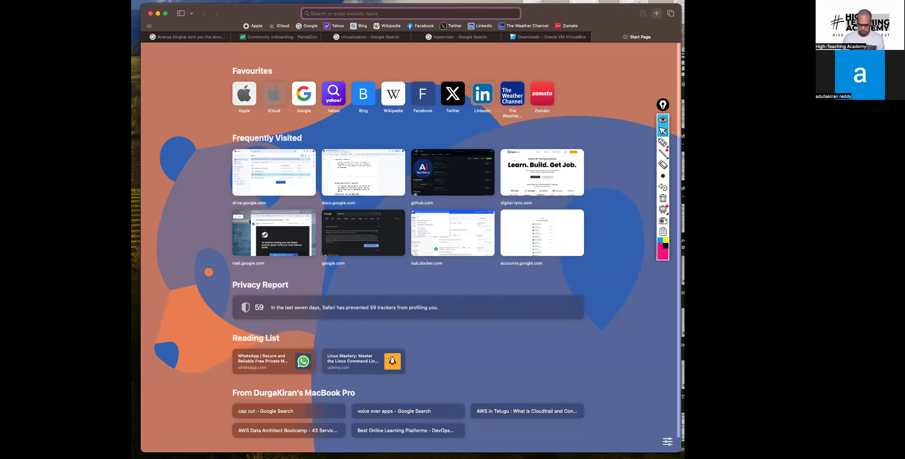
type("vm ware")
key("Return")
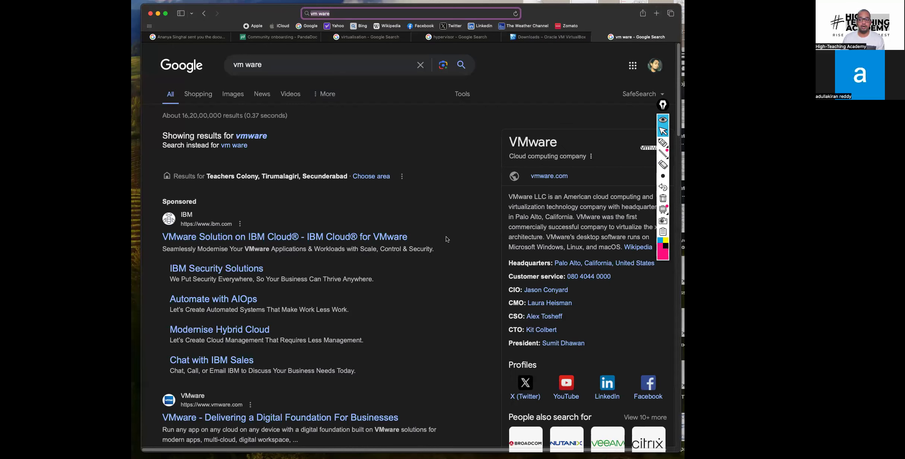
left_click(240, 239)
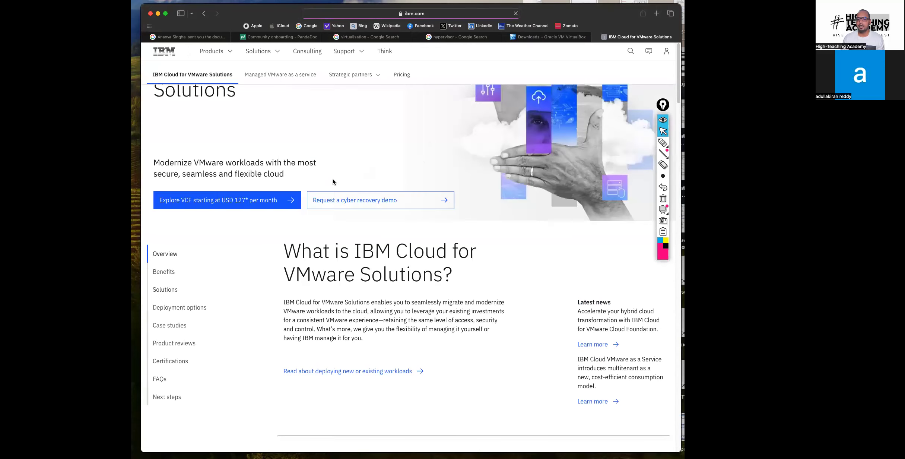
left_click(204, 14)
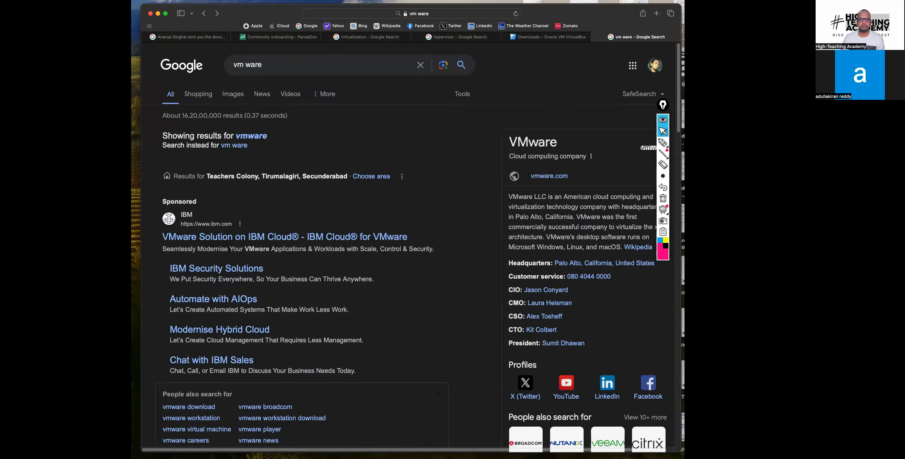
Step: Open VMware's Workstation Player download page in a new tab and point out the Workstation 17 Player for Windows option
left_click(656, 13)
type("vmware.com")
key("Return")
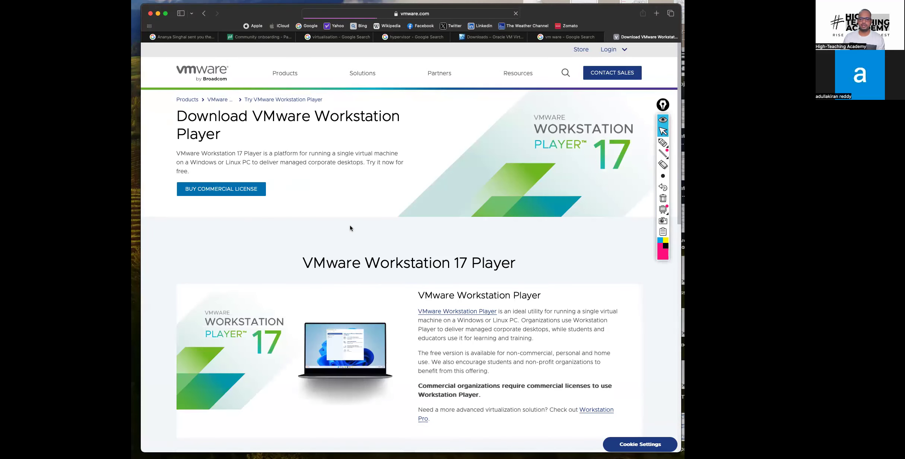
scroll(335, 239, "down", 5)
left_click_drag(190, 283, 362, 279)
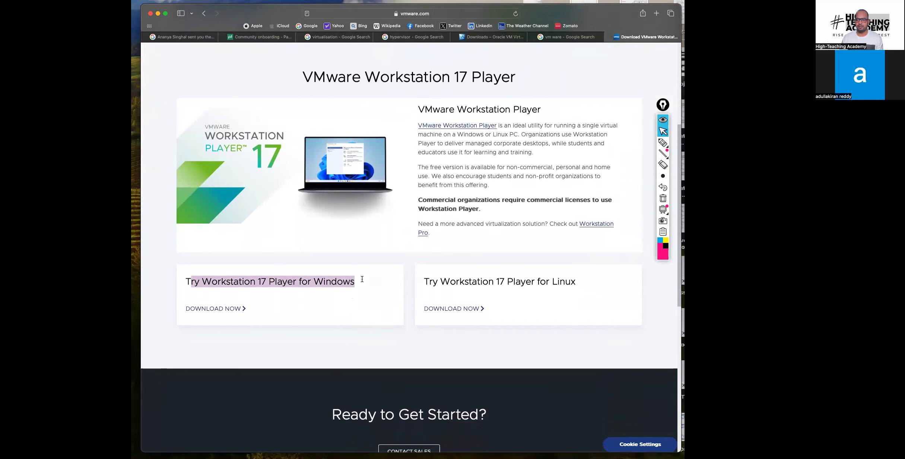
left_click(216, 323)
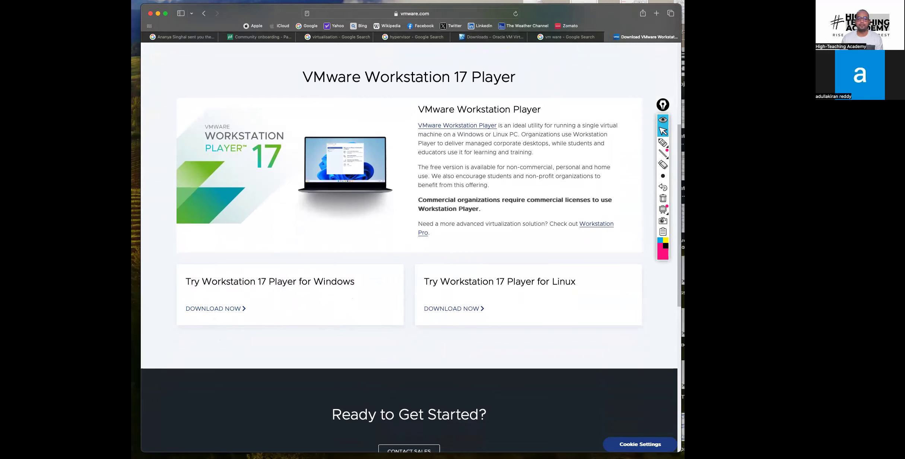
Step: Open the copied link to the CentOS 8.5.2111 x86_64 ISO directory in a new tab and enlarge the page text
left_click(657, 13)
type("http://ftp.iij.ad.jp/pub/linux/centos-vault/8.5.2111/isos/x86_64/")
key("Return")
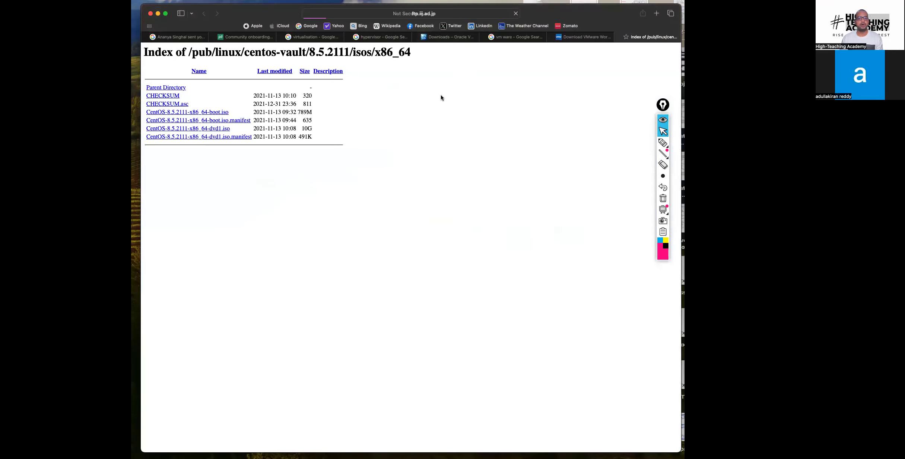
key("super+plus")
key("super+plus")
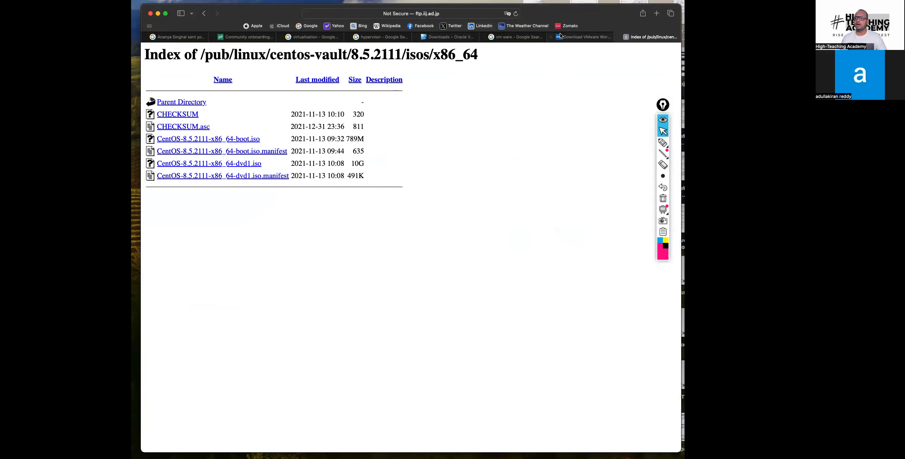
Step: Revisit the VMware Workstation 17 Player download page, then return to the CentOS 8.5.2111 ISO directory
left_click(599, 36)
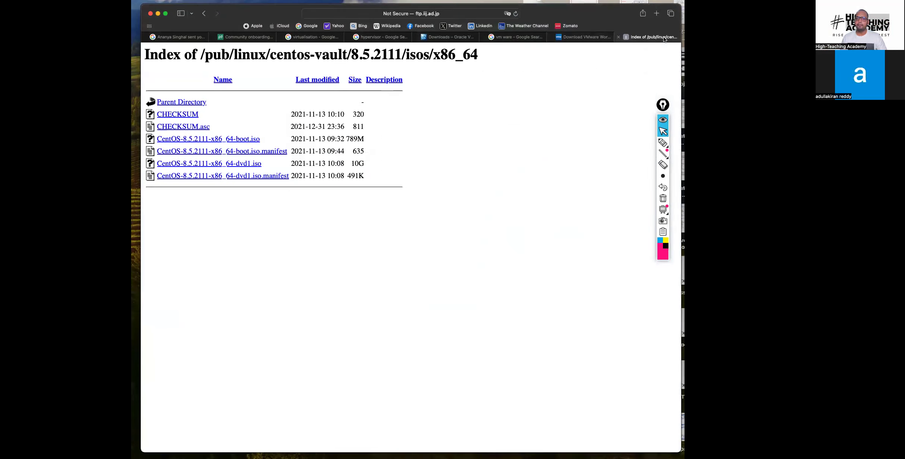
left_click(665, 37)
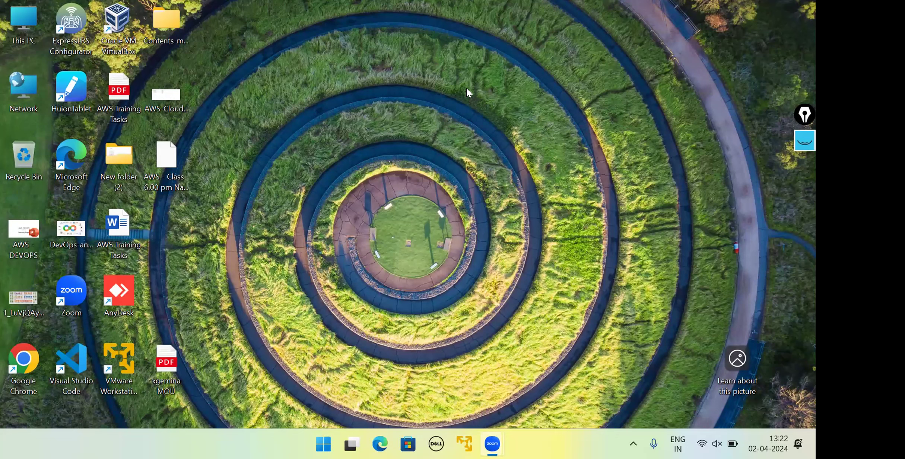
Step: Open the Downloads folder from This PC on the Windows desktop and maximize its window
double_click(24, 19)
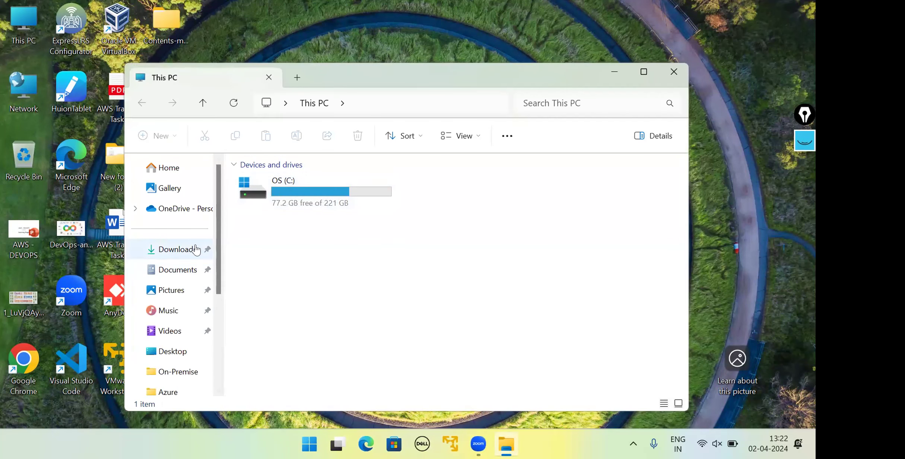
left_click(177, 259)
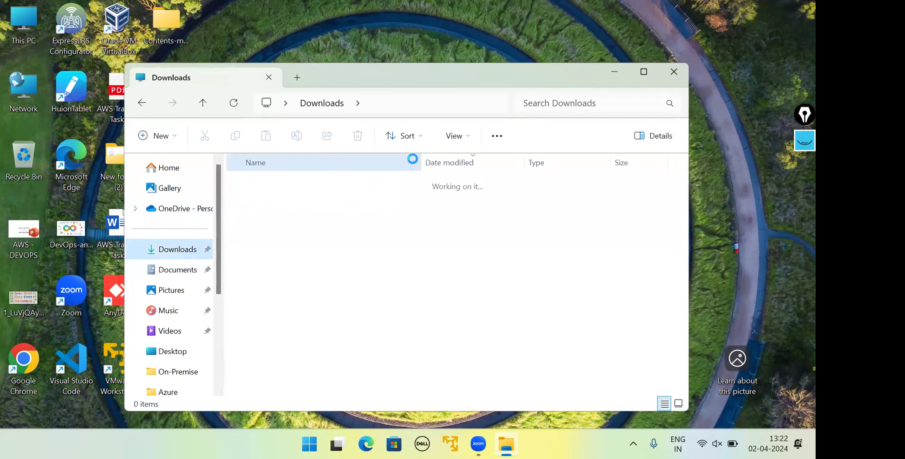
left_click_drag(475, 87, 410, 64)
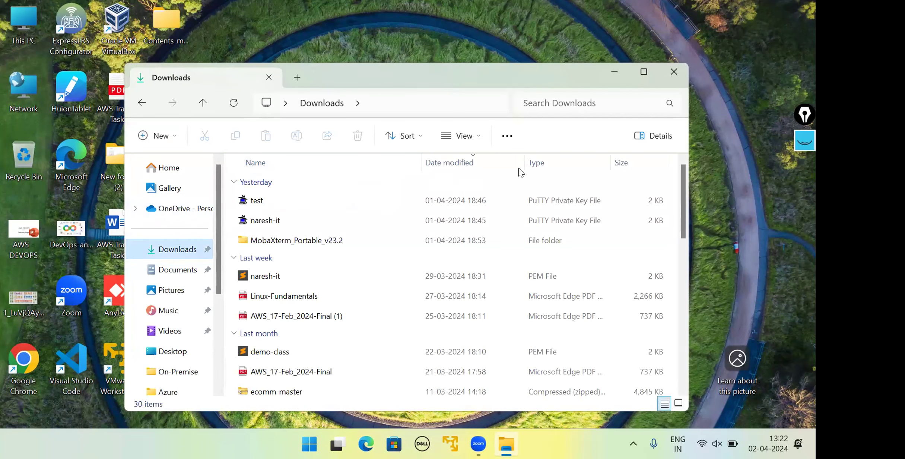
left_click(580, 49)
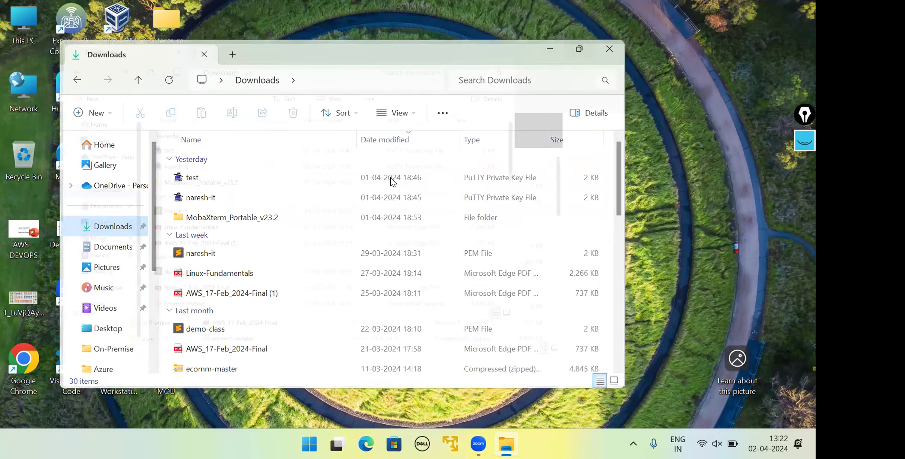
Step: Look through the Downloads folder for the disc images and highlight the VMware-player-full-17.5.0-22583795 installer
key("Down")
key("Down")
key("Down")
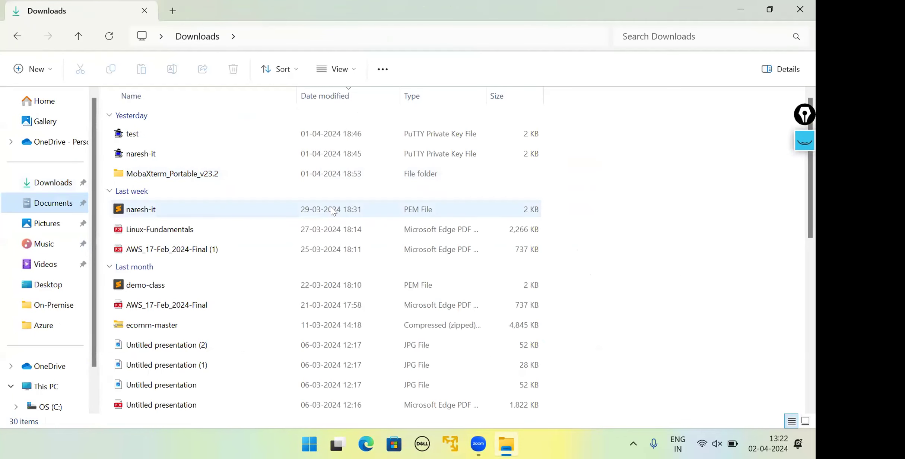
left_click(233, 215)
key("Down")
key("Down")
key("Down")
key("Down")
key("Down")
key("Down")
key("Down")
key("Down")
key("Down")
key("Down")
key("Down")
key("Down")
key("Down")
key("Down")
key("Down")
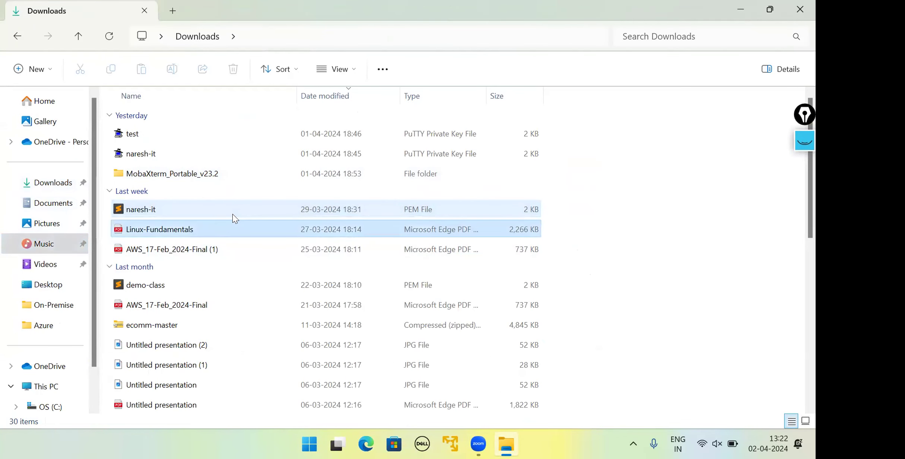
key("Down")
key("Down")
key("Down")
key("Down")
key("Down")
key("Down")
key("Down")
key("Down")
key("Down")
key("Down")
key("Down")
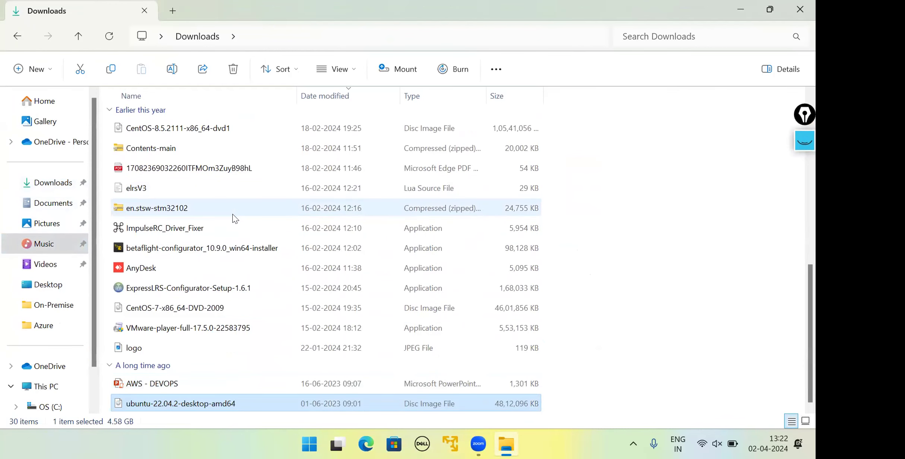
left_click(205, 329)
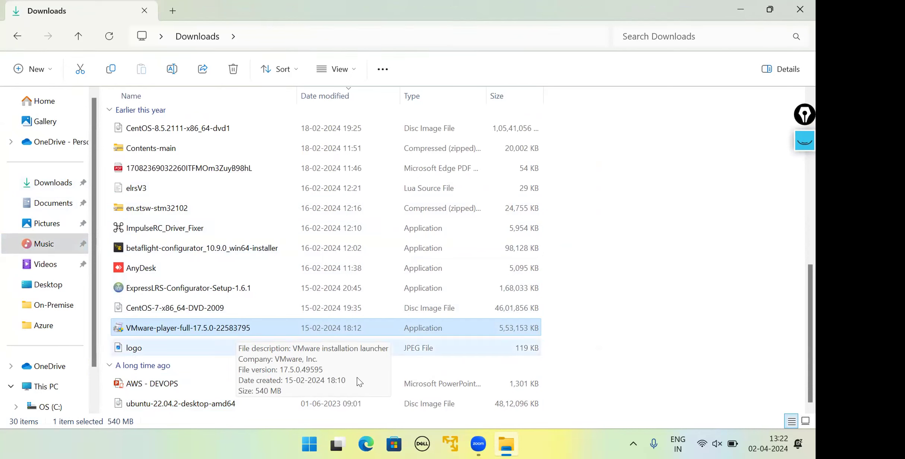
Step: Launch VMware Workstation 17 Player and start the wizard for a new virtual machine
left_click(452, 445)
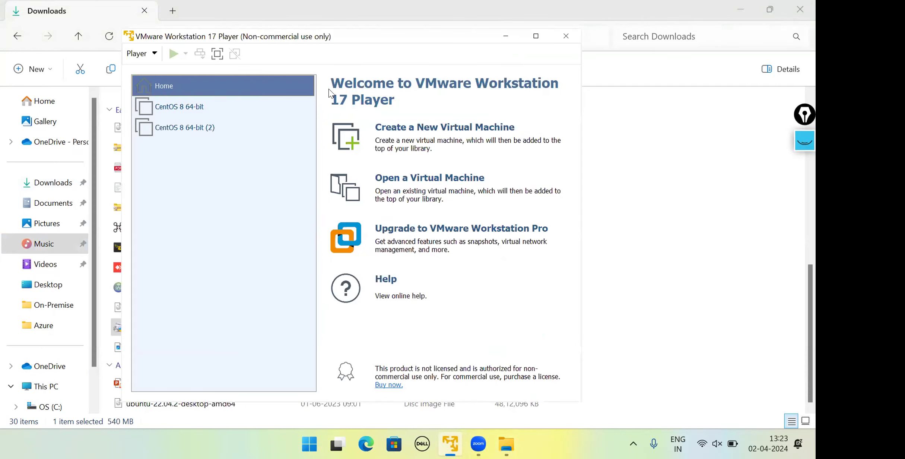
left_click(450, 131)
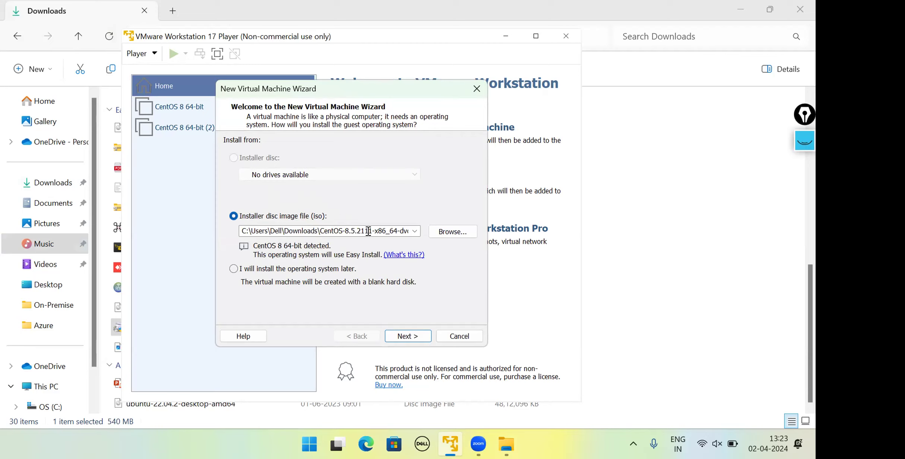
Step: Point out the CentOS-8.5.2111-x86_64-dvd1 image in the Downloads folder and return to the virtual machine wizard
left_click(506, 444)
left_click(181, 128)
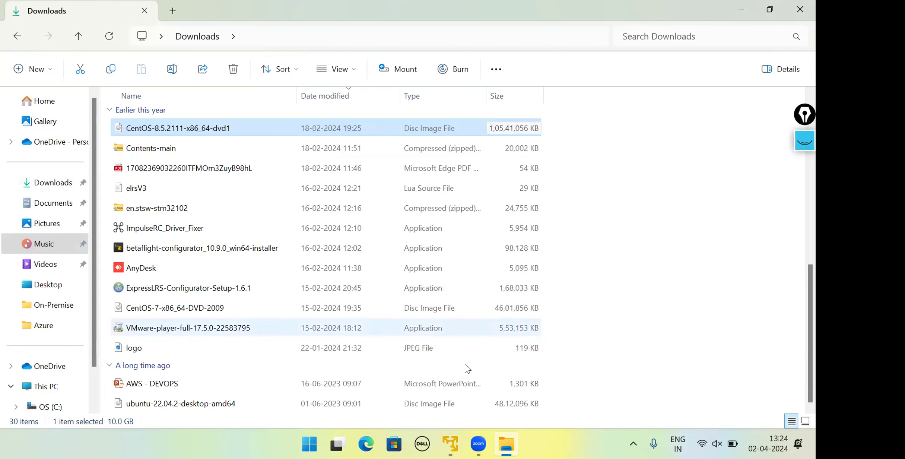
left_click(451, 443)
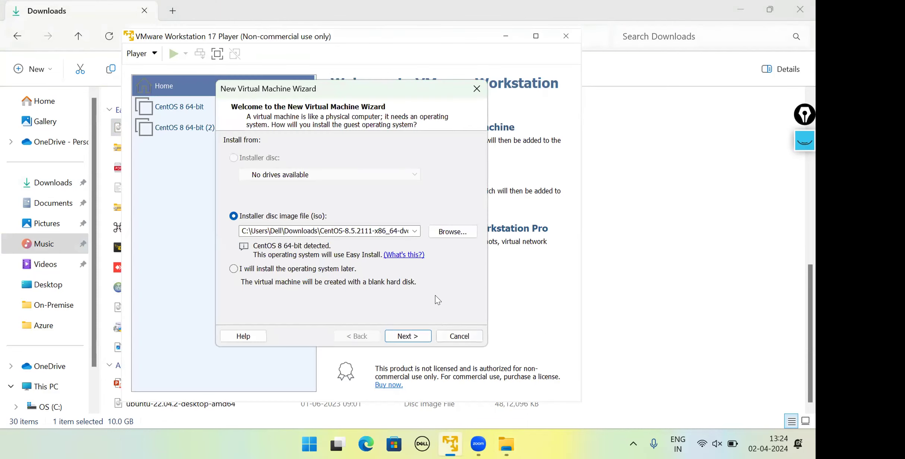
Step: Choose CentOS-8.5.2111-x86_64-dvd1 from Downloads as the installer disc image and proceed to the Easy Install information
left_click(447, 234)
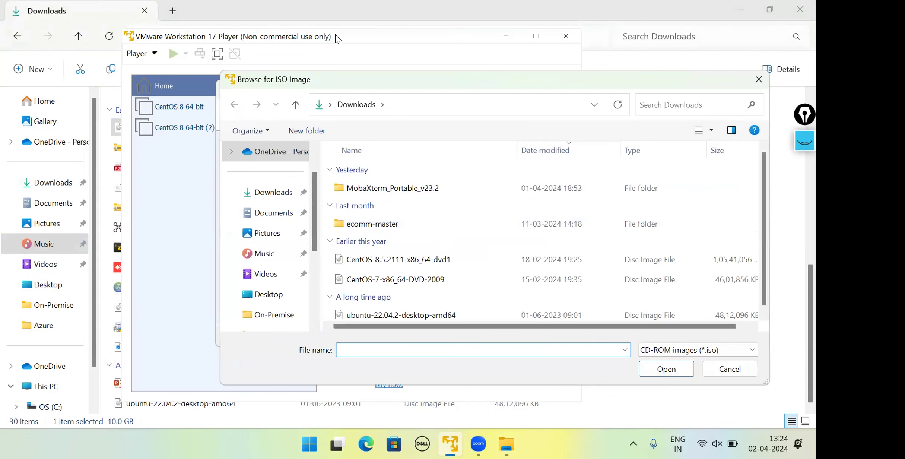
left_click_drag(444, 75, 318, 37)
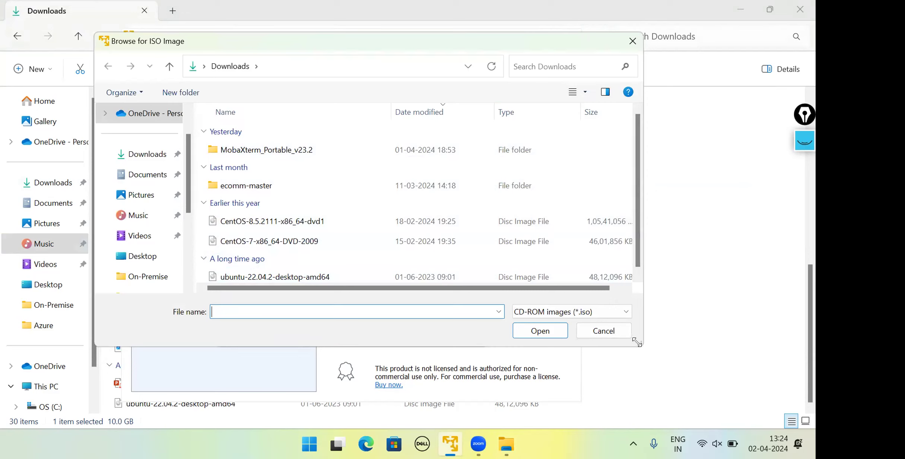
left_click_drag(637, 343, 681, 366)
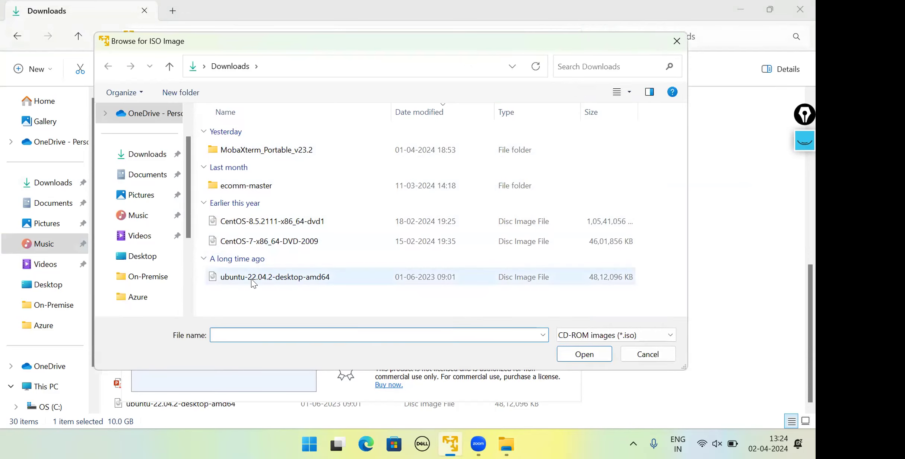
left_click(299, 226)
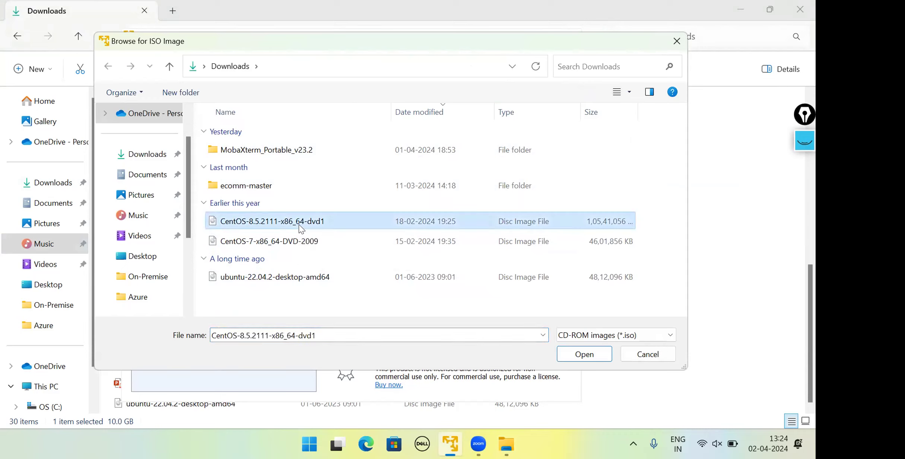
left_click(576, 359)
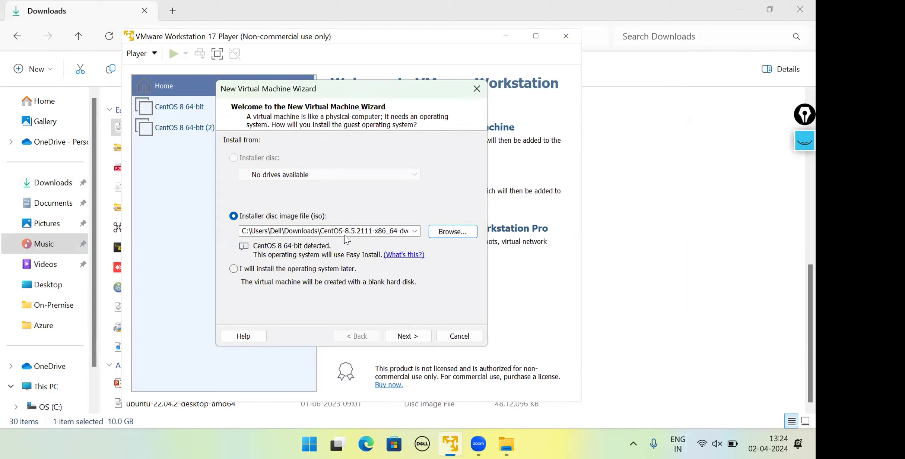
left_click(408, 335)
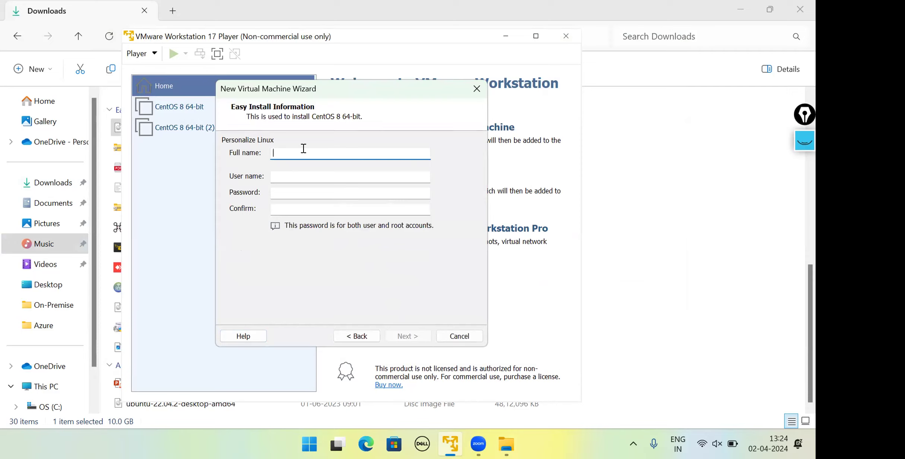
Step: Enter the full name in the Linux personalization details
type("kiranreddy")
key("Tab")
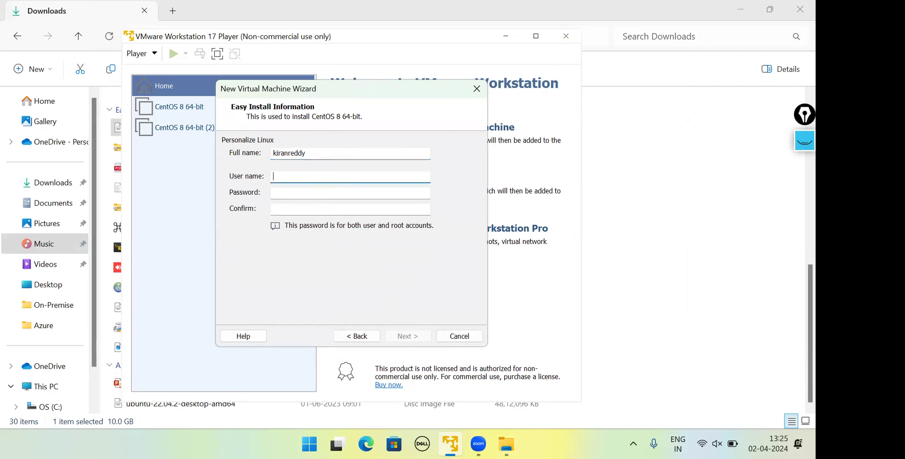
Step: Fill in the user name, enter and confirm the account password, and proceed to naming the virtual machine
key("Tab")
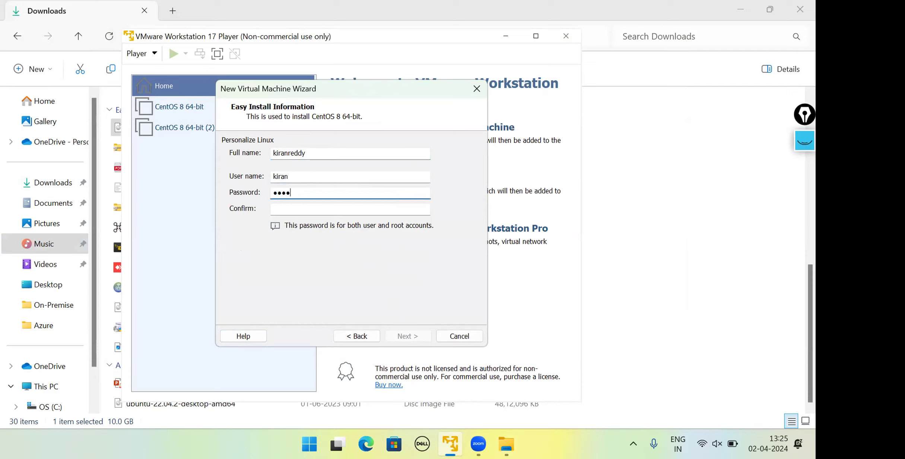
key("Tab")
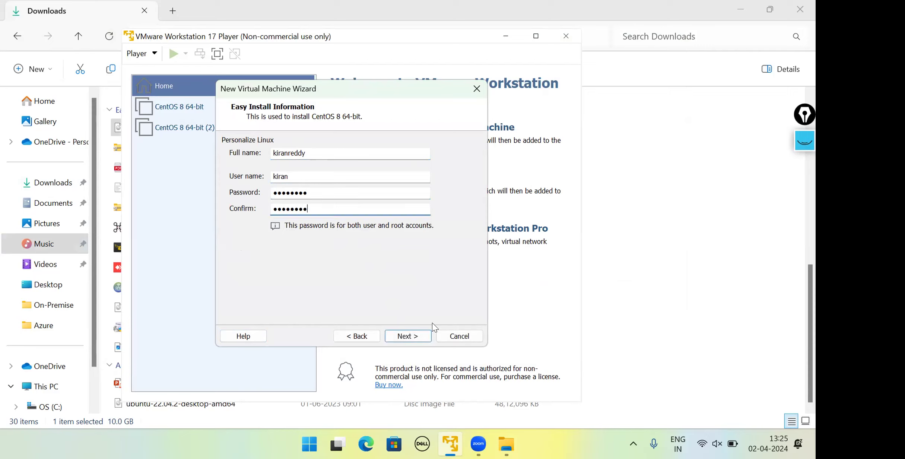
left_click(412, 335)
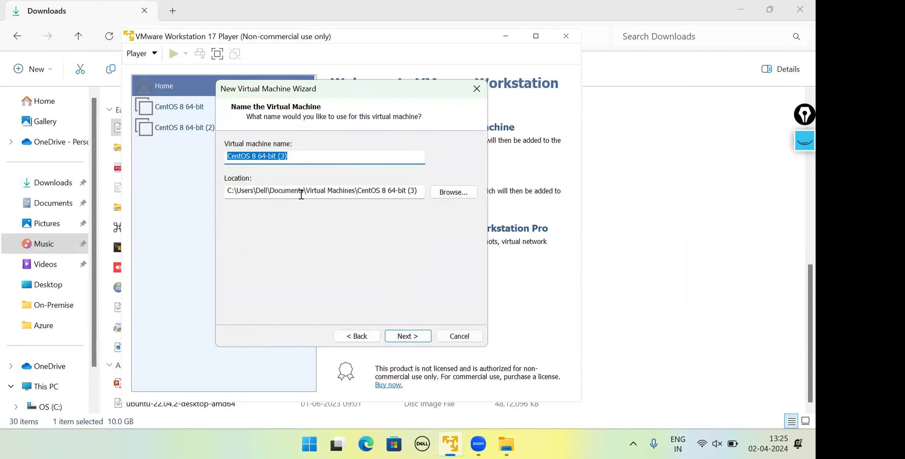
Step: Name the virtual machine Test-VM and continue to the disk capacity settings
left_click(299, 155)
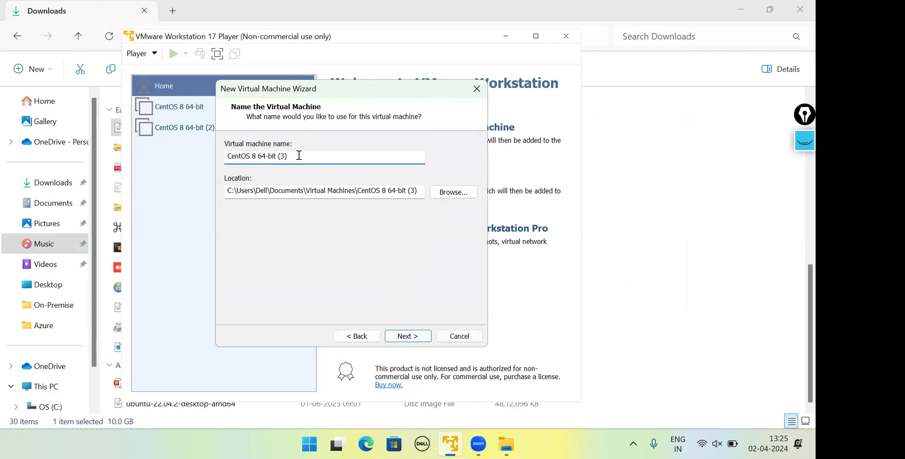
key("BackSpace")
key("BackSpace")
key("BackSpace")
key("BackSpace")
key("BackSpace")
key("BackSpace")
key("BackSpace")
key("BackSpace")
key("BackSpace")
key("BackSpace")
key("BackSpace")
key("BackSpace")
key("BackSpace")
key("BackSpace")
key("BackSpace")
key("BackSpace")
key("BackSpace")
key("BackSpace")
key("BackSpace")
type("TEst")
key("BackSpace")
key("BackSpace")
type("est-VM")
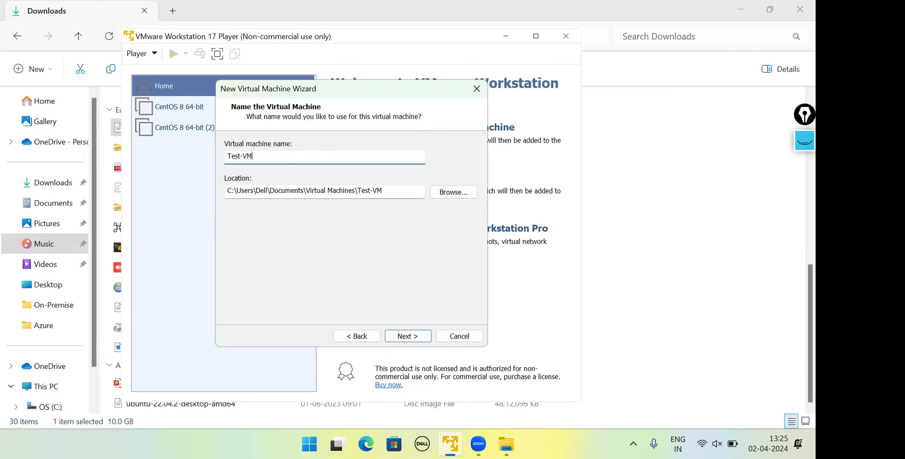
left_click(417, 334)
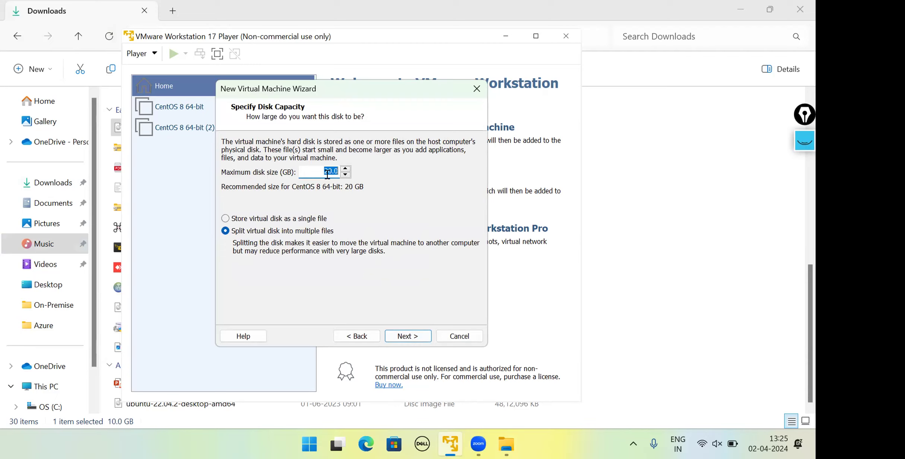
Step: Store the 20 GB virtual disk as a single file and continue to the settings summary
left_click(343, 169)
left_click(343, 168)
left_click(342, 168)
left_click(235, 220)
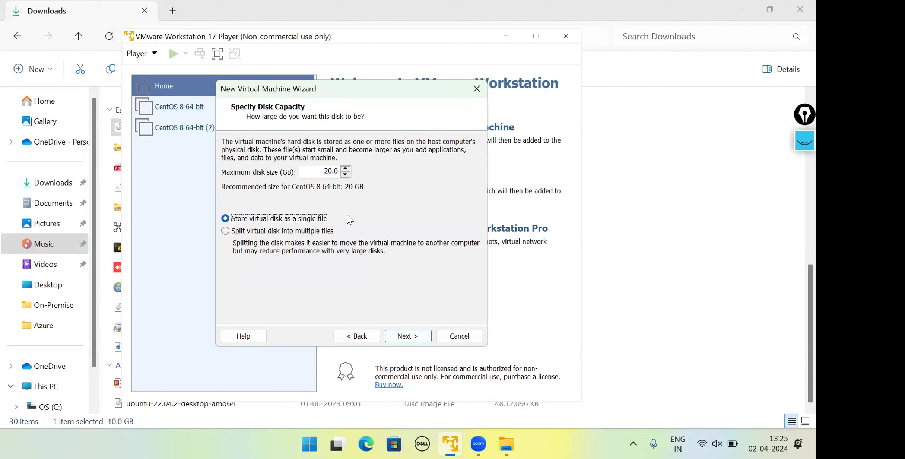
left_click(420, 336)
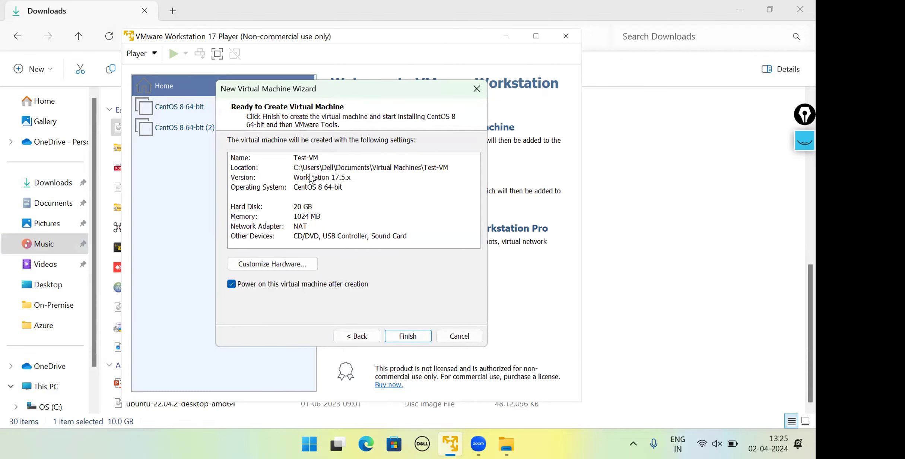
Step: Review the location, operating system, hard disk and memory entries in the virtual machine summary
left_click(294, 168)
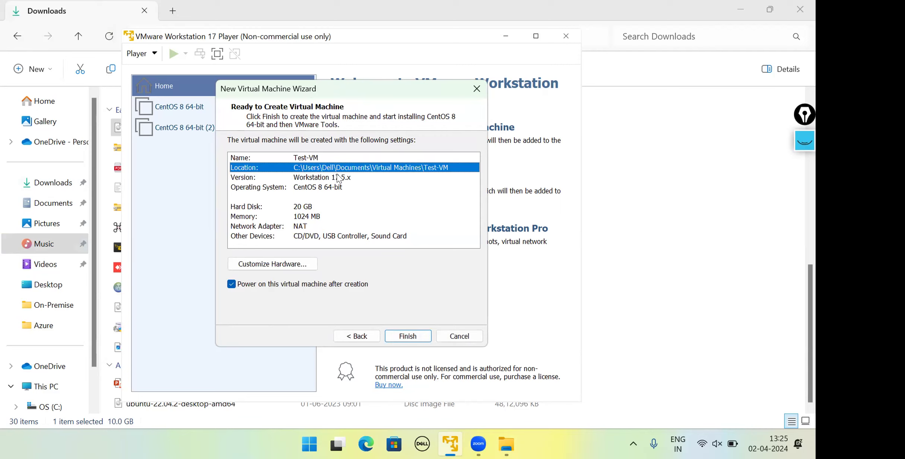
left_click(319, 188)
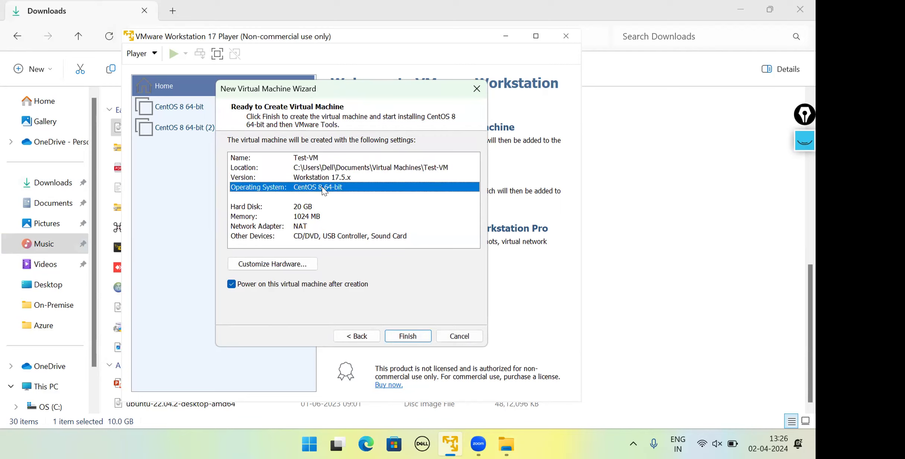
left_click(301, 206)
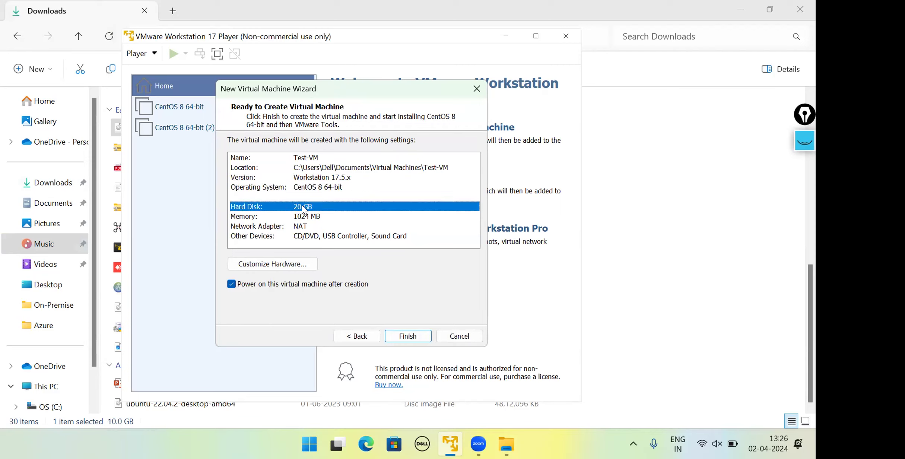
left_click(298, 219)
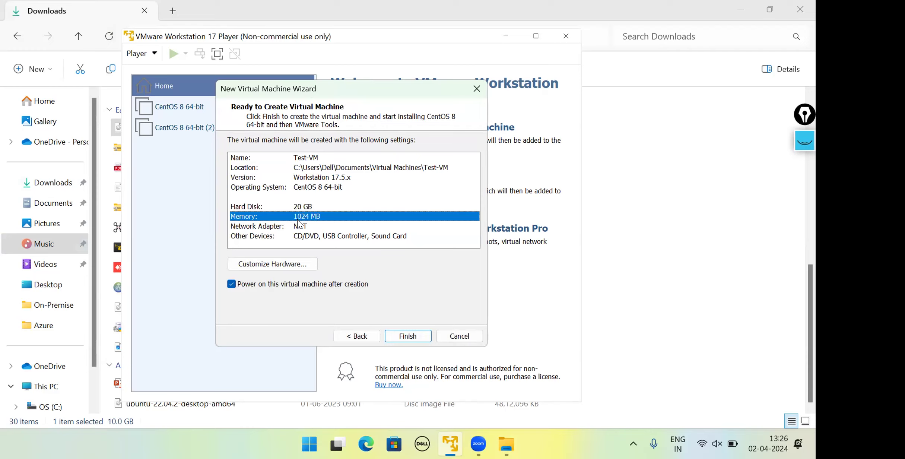
Step: Customize the virtual machine's hardware by raising its memory to 1100 MB
left_click(298, 265)
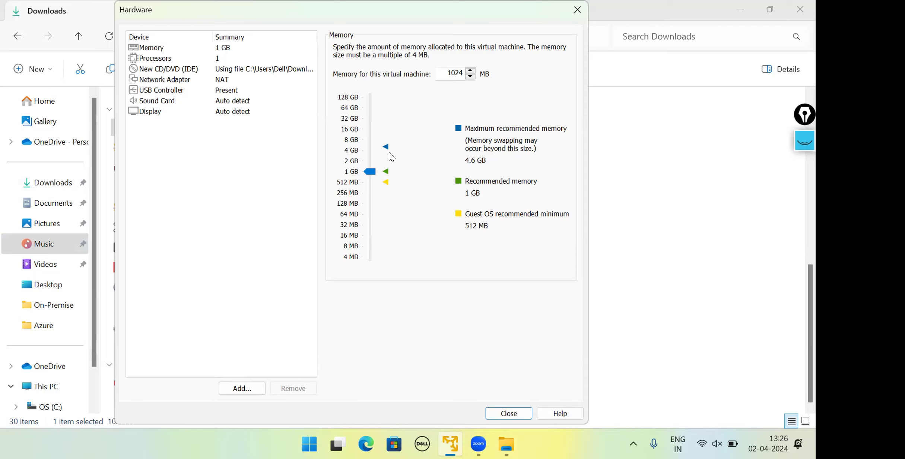
mouse_move(374, 175)
left_mouse_down()
mouse_move(374, 164)
mouse_move(376, 175)
left_mouse_up()
left_click_drag(503, 14, 684, 22)
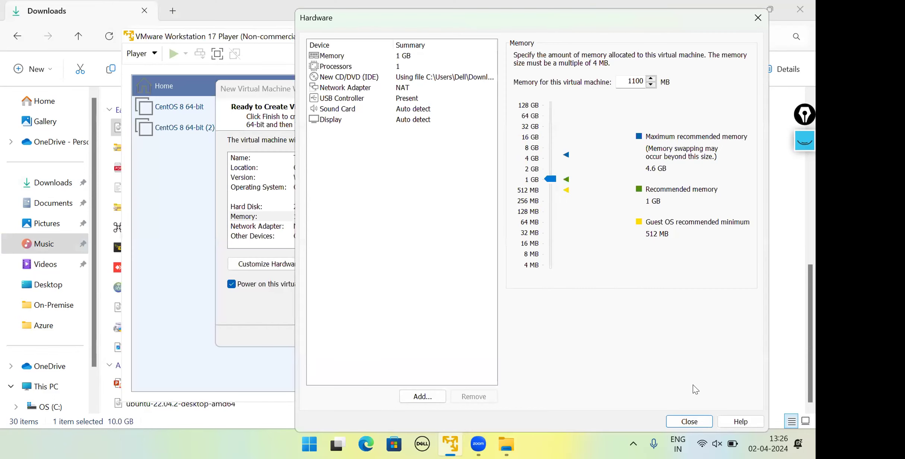
Step: Close the hardware settings and cancel the wizard for the new Test-VM virtual machine
left_click(687, 421)
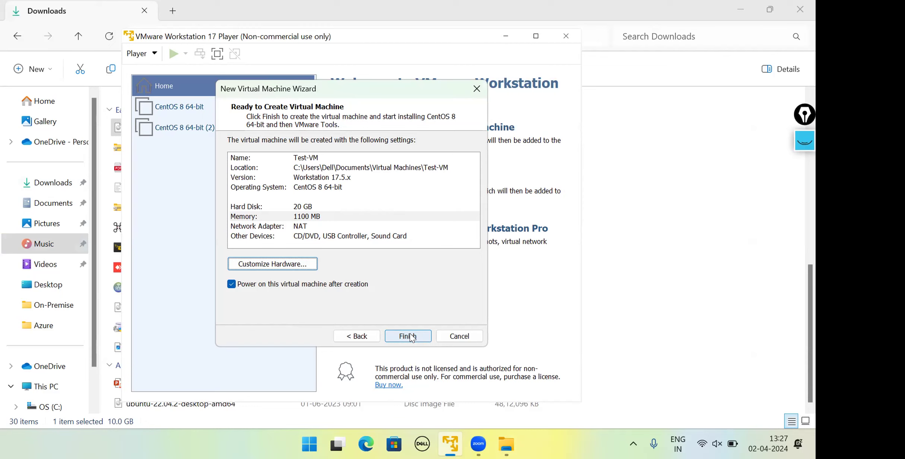
left_click(469, 335)
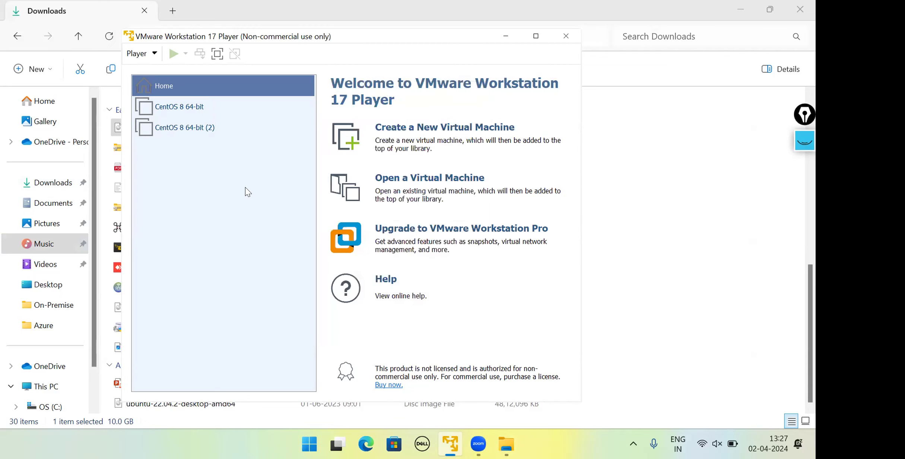
Step: Look through the two existing CentOS 8 virtual machines and power on CentOS 8 64-bit, agreeing to connect its virtual device ide1:0 at every power-on
left_click(223, 114)
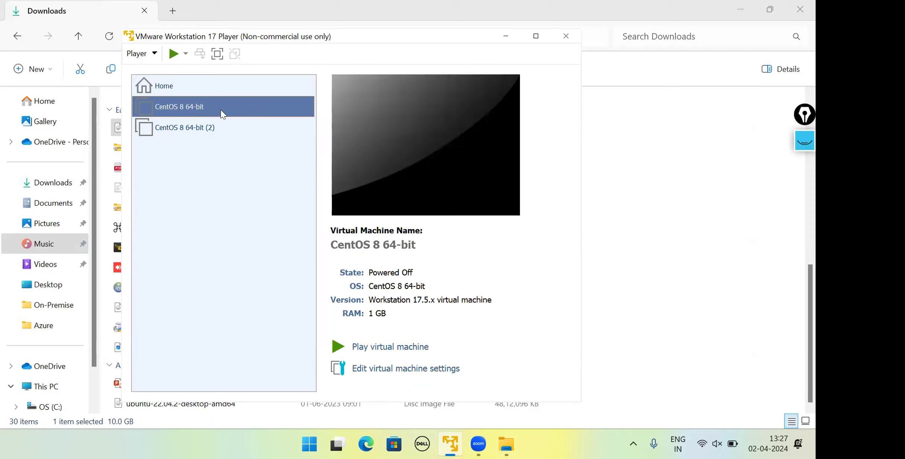
left_click(213, 129)
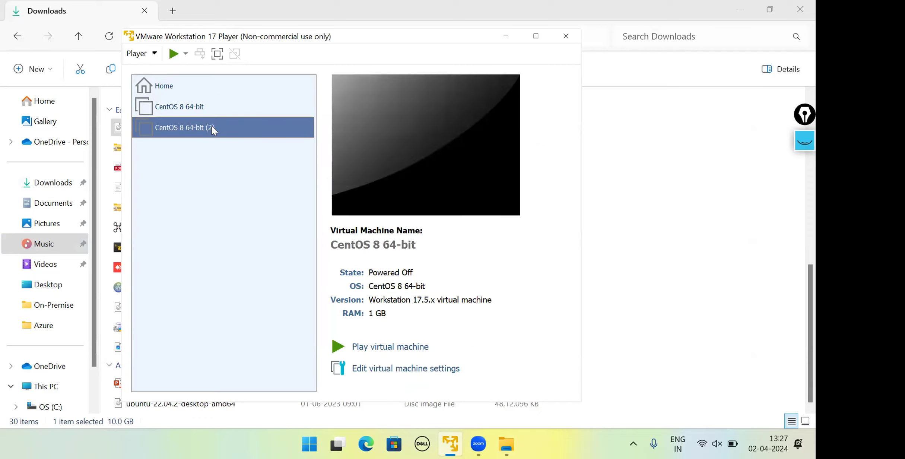
left_click(226, 110)
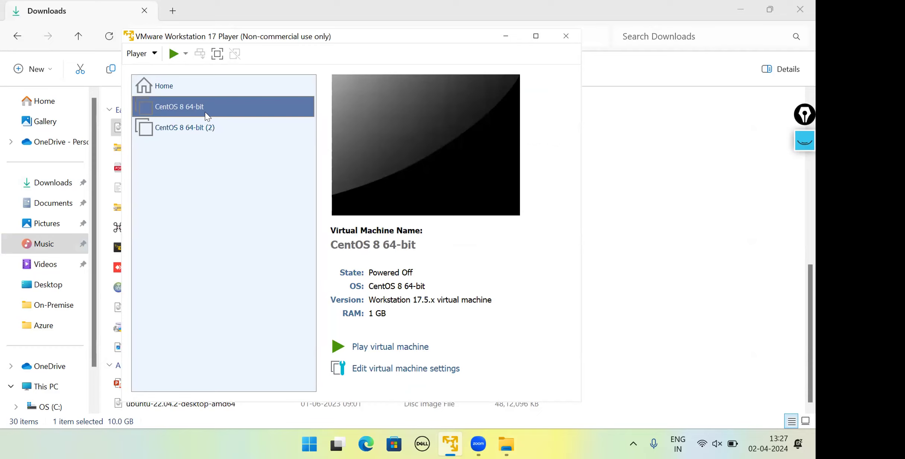
left_click(192, 130)
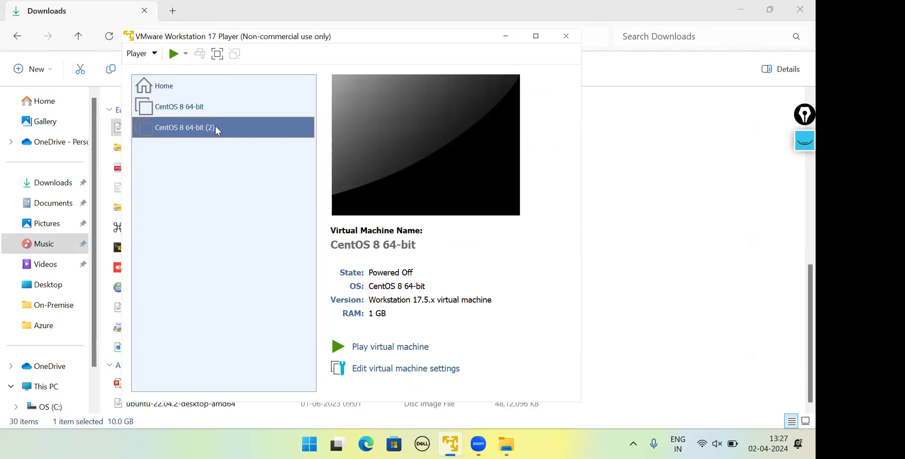
left_click(253, 103)
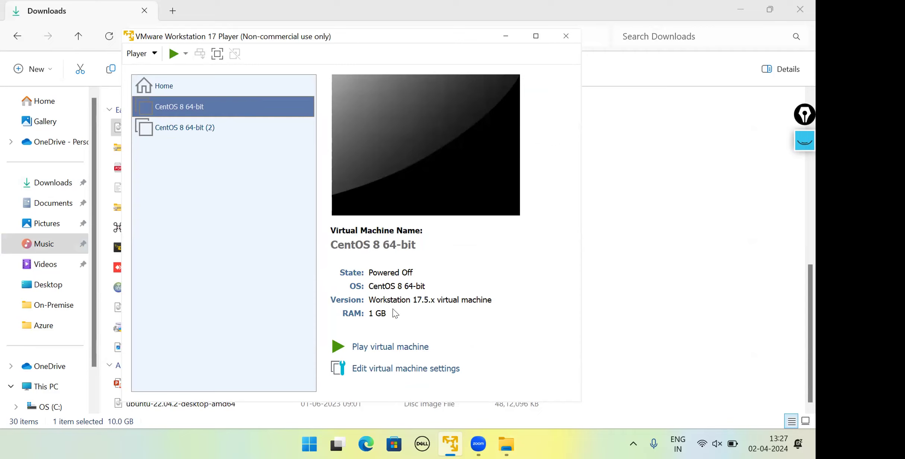
left_click(387, 348)
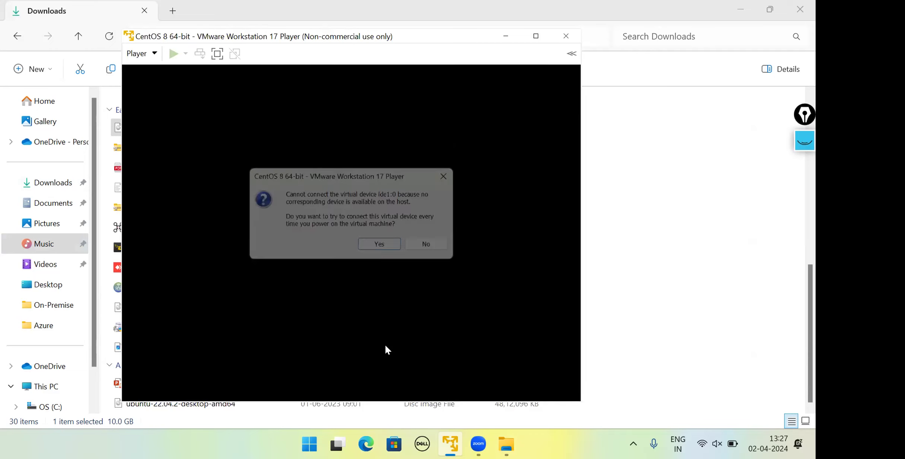
left_click(396, 246)
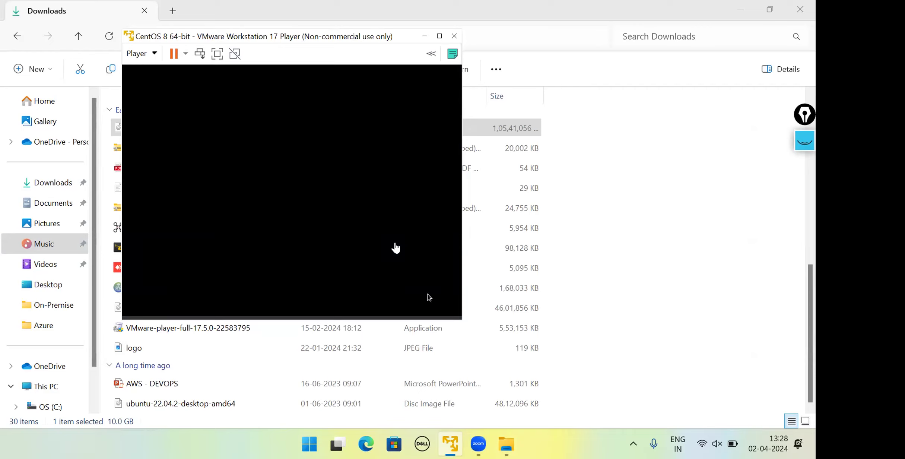
left_click(276, 236)
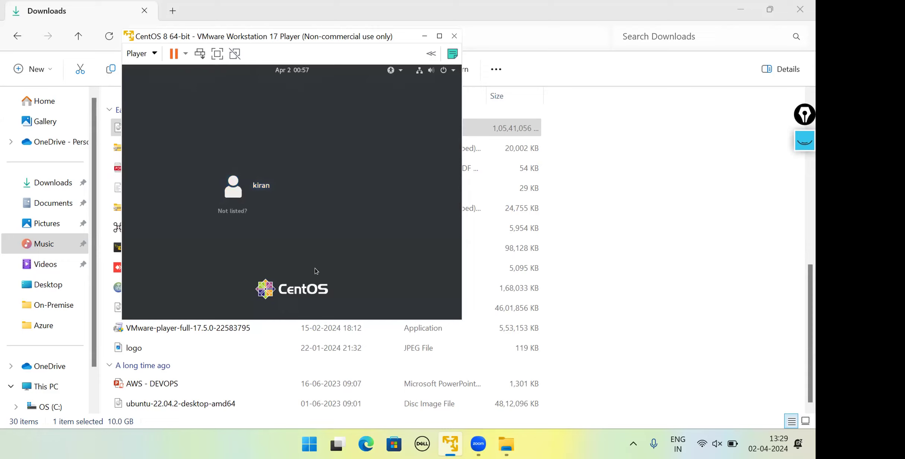
Step: Select the listed user on the CentOS login screen and sign in with the account password
left_click(284, 201)
type("•••••")
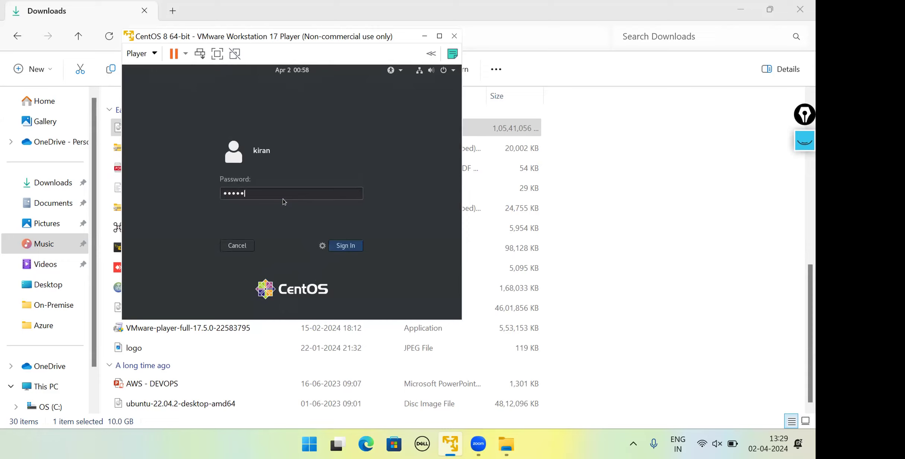
key("Return")
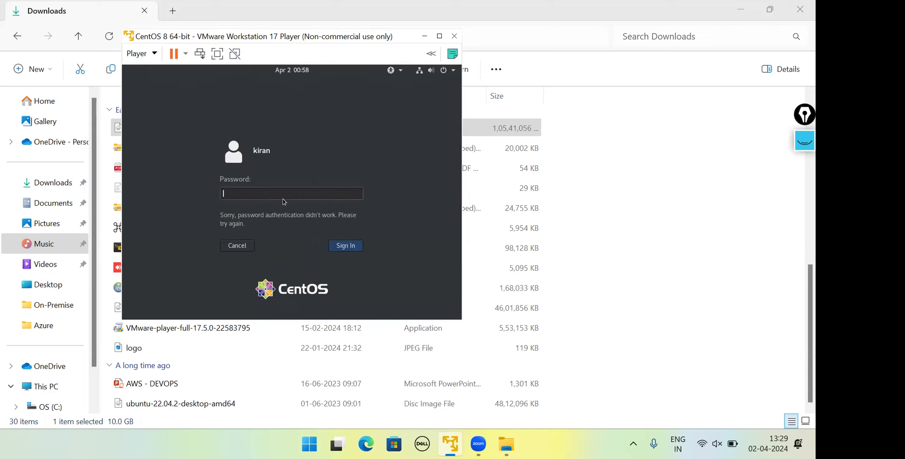
type("••••••••")
key("Return")
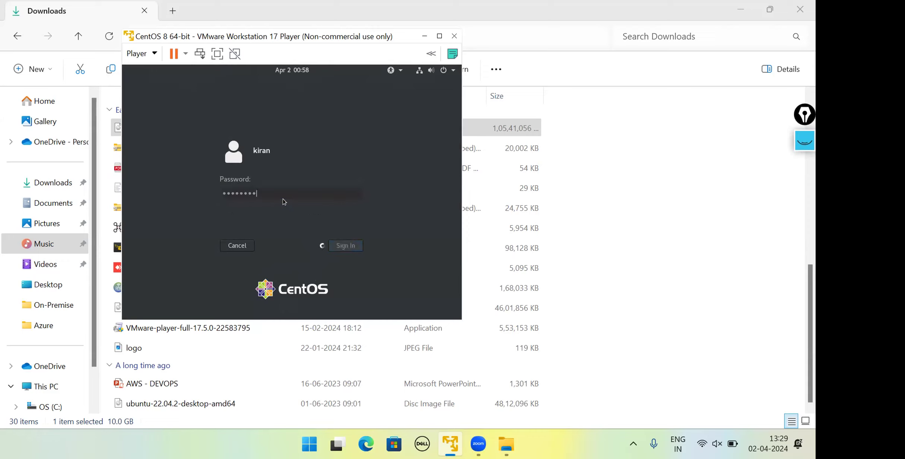
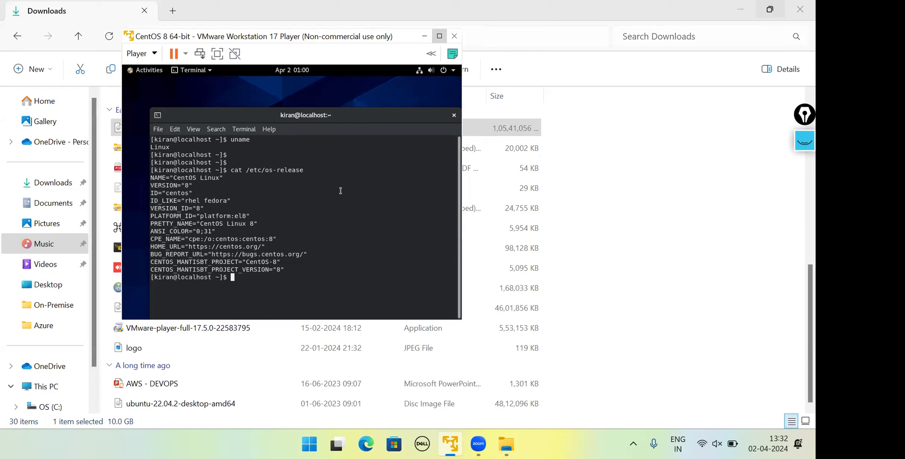
Step: Start a new virtual machine in VMware Workstation Player, using the CentOS-8.5.2111-x86_64 installer disc image as the source
left_click(456, 441)
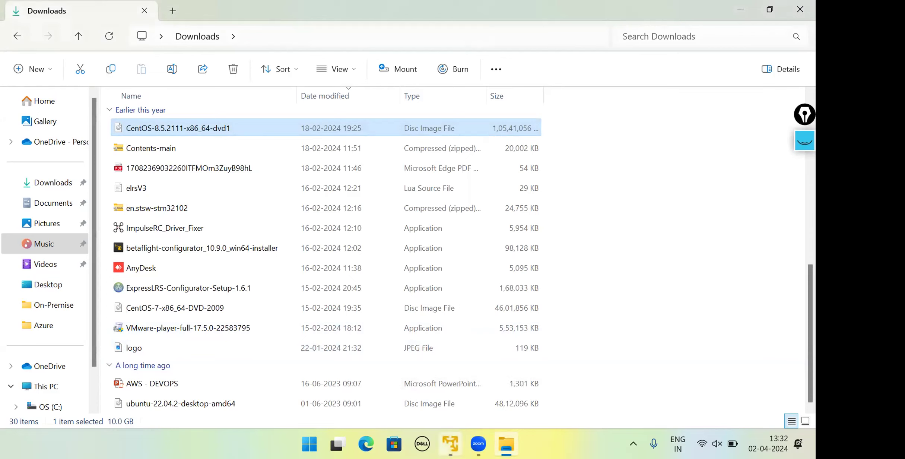
right_click(450, 443)
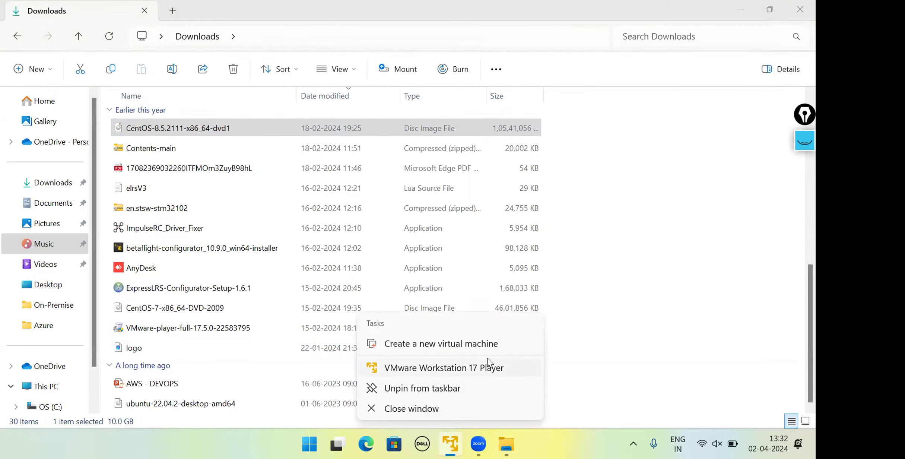
left_click(492, 348)
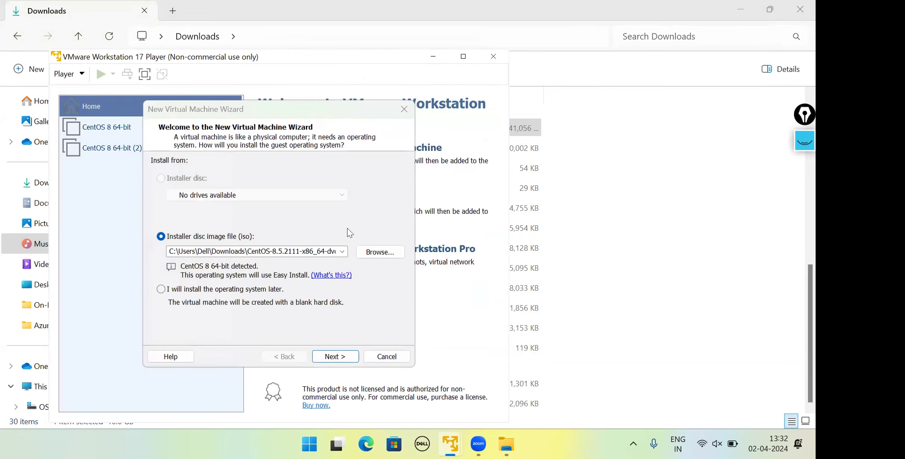
left_click(335, 356)
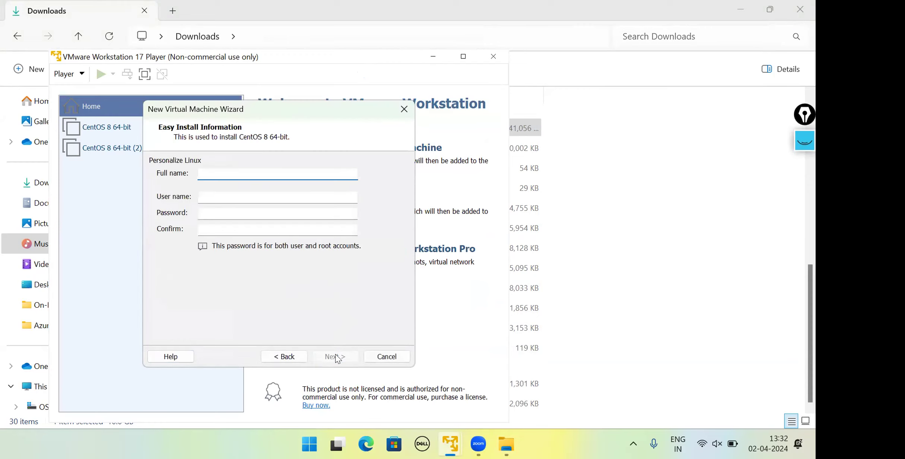
Step: Complete the Easy Install information with test as full name and user name, and enter and confirm the account password
key("Tab")
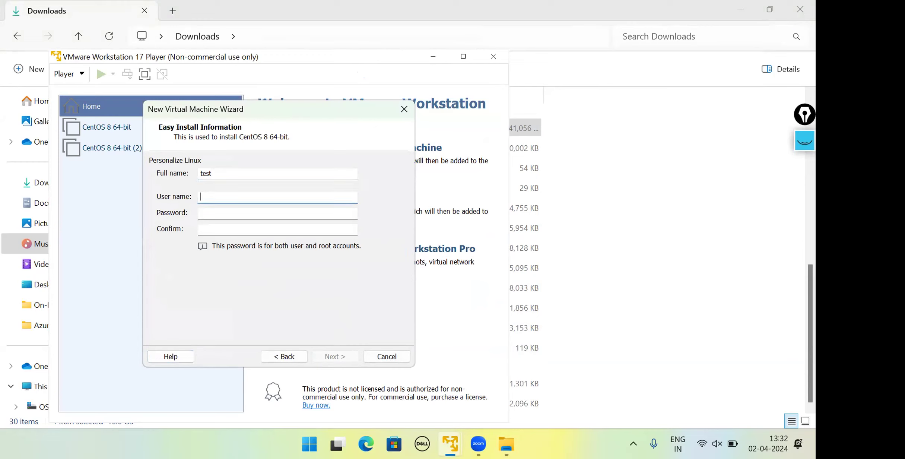
key("Tab")
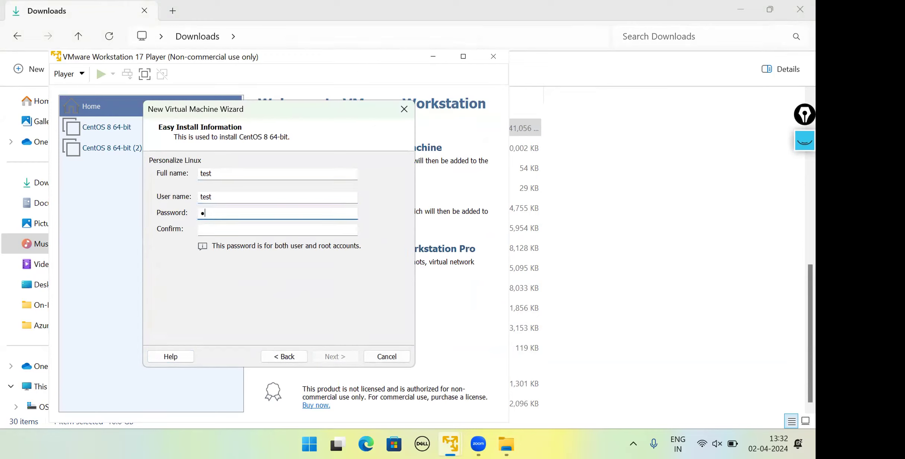
key("Tab")
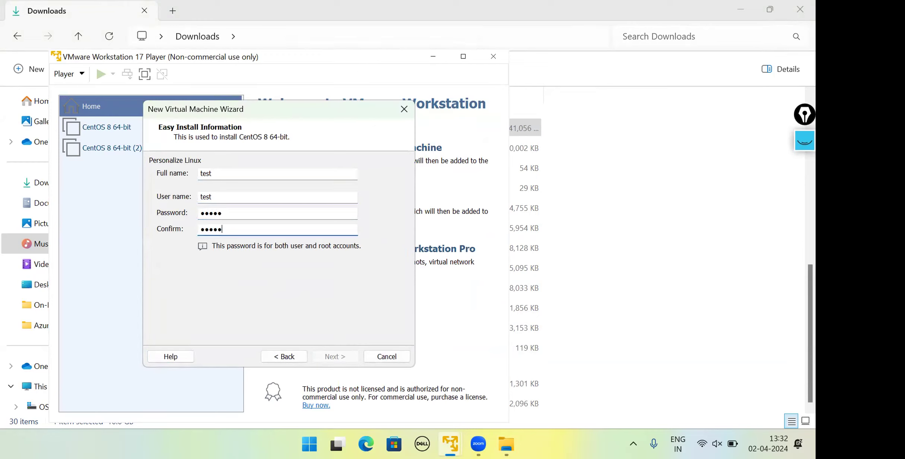
left_click(339, 357)
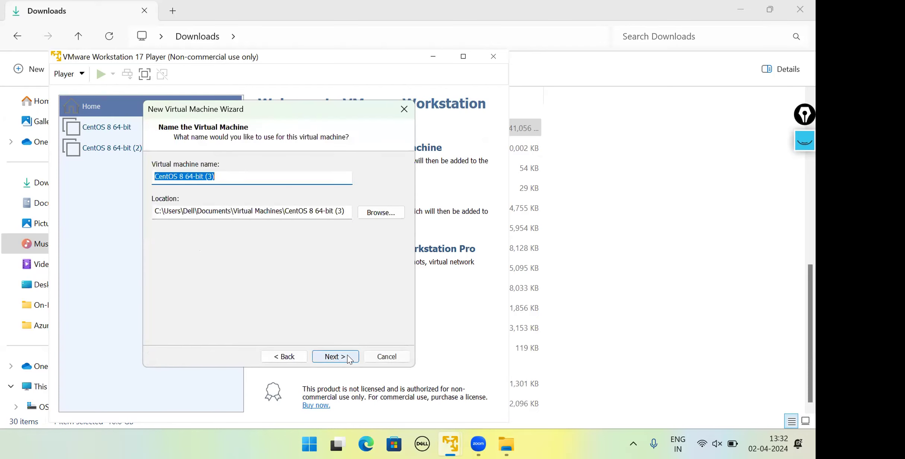
Step: Accept the suggested machine name and 20 GB disk split into multiple files, and cancel the wizard and close the Player window
left_click(323, 356)
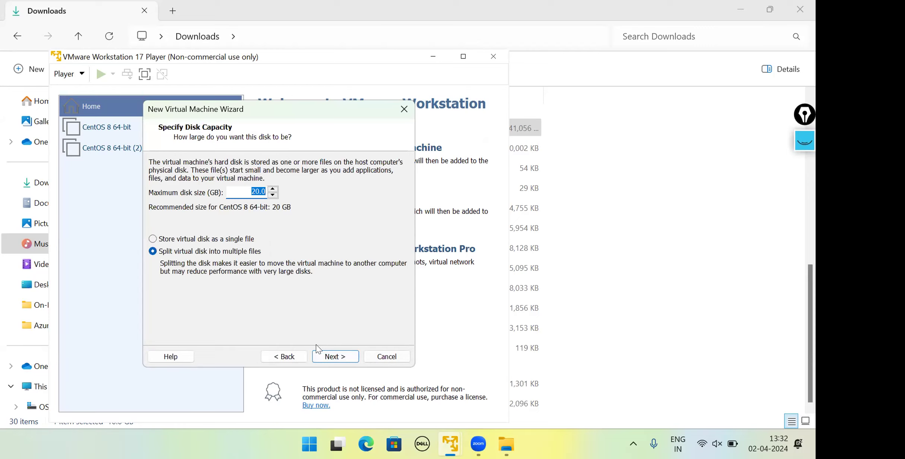
left_click(343, 357)
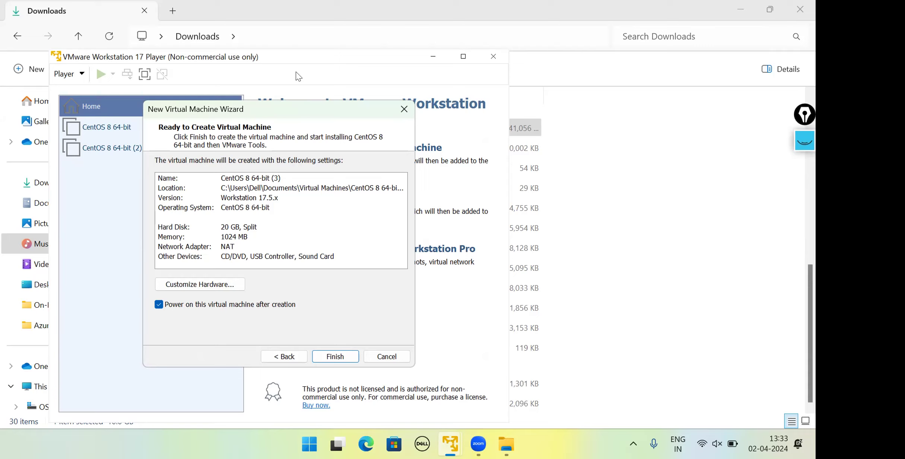
left_click(404, 110)
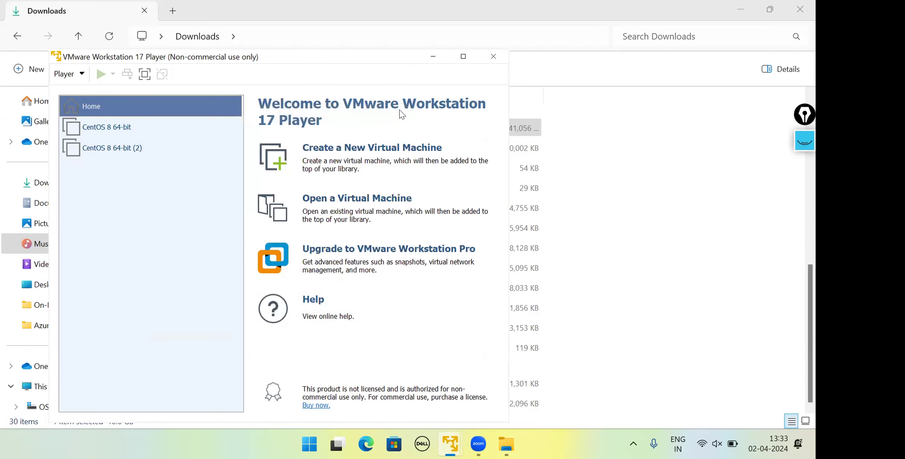
left_click(501, 57)
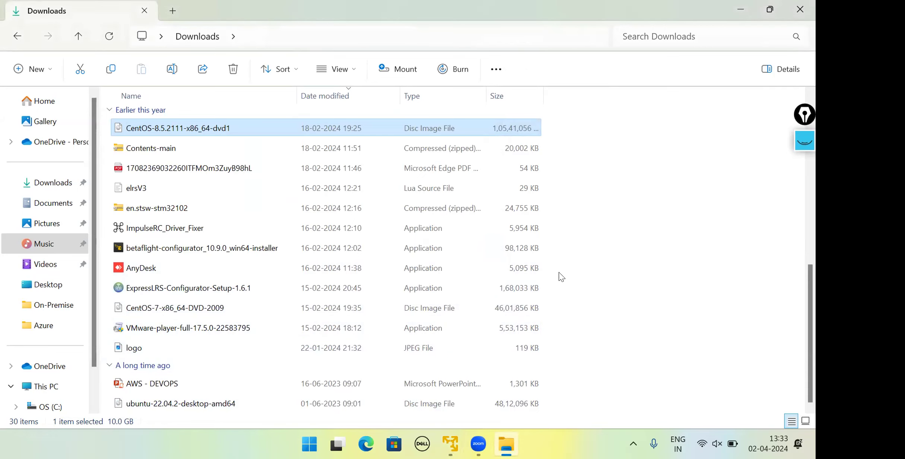
Step: Switch to Google Chrome, search the web for aws and look through the results
key("super")
type("goo")
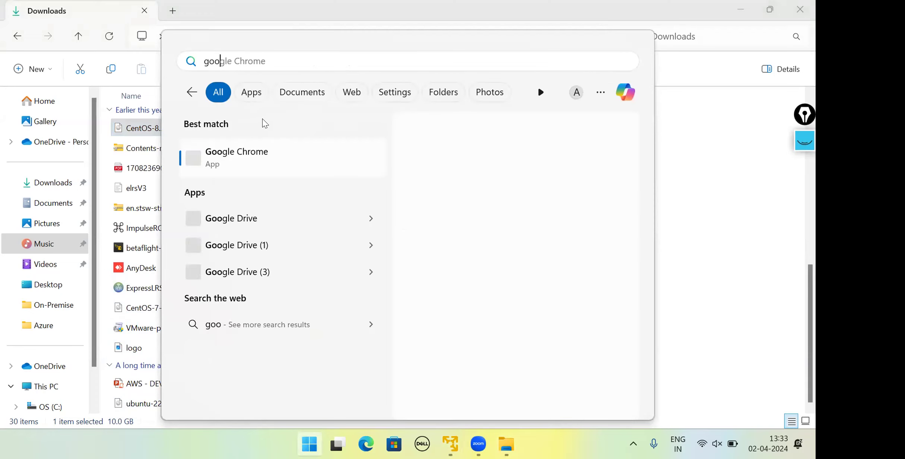
left_click(240, 146)
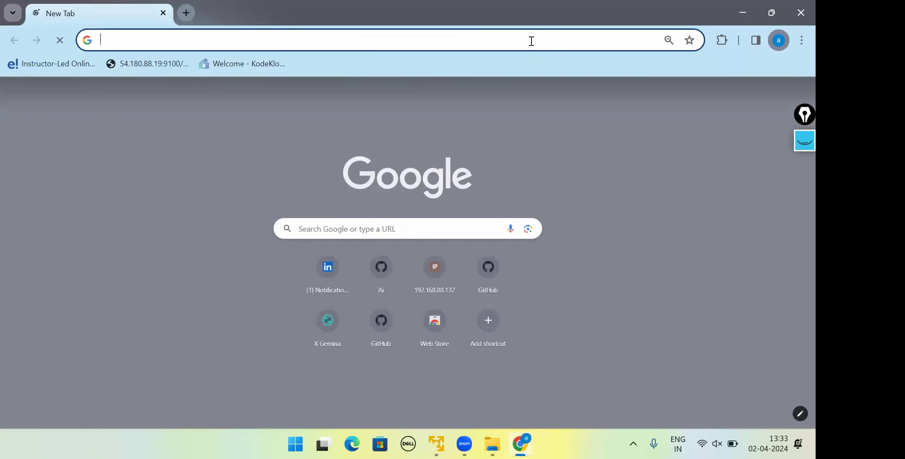
type("aws")
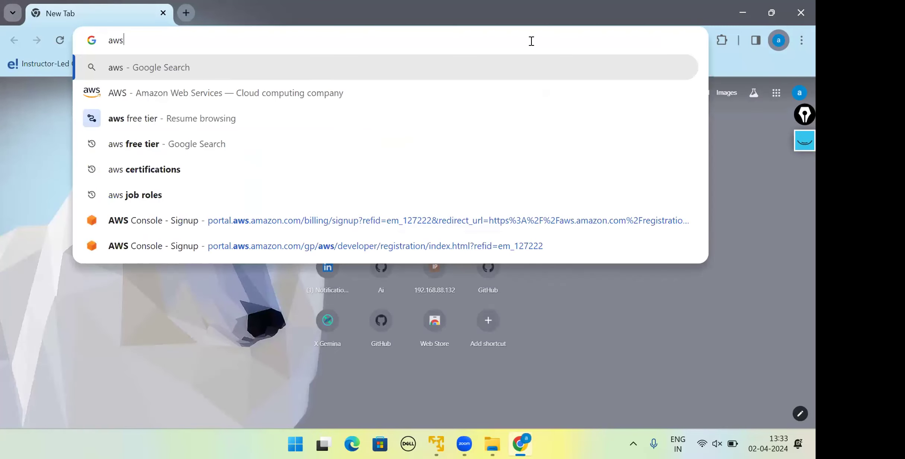
key("Return")
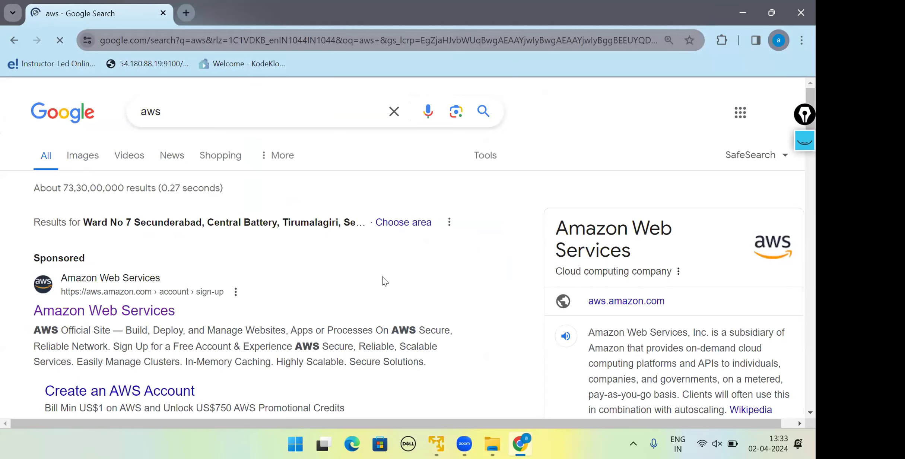
scroll(382, 277, "down", 3)
scroll(383, 277, "down", 3)
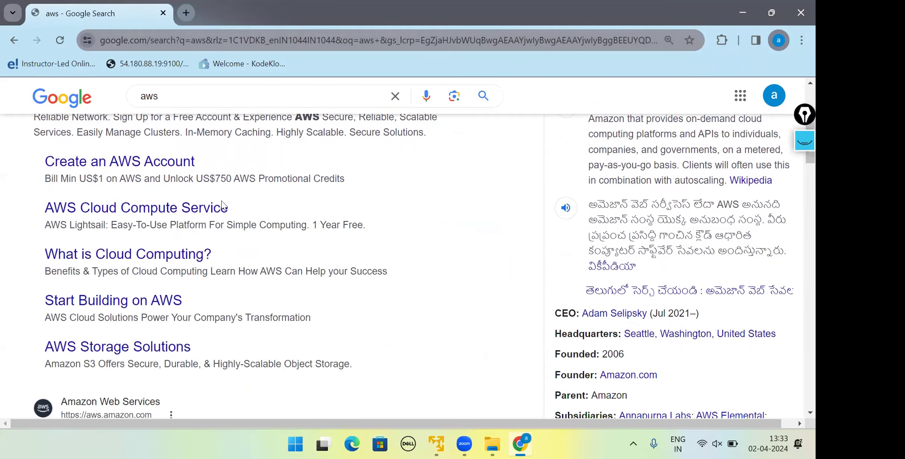